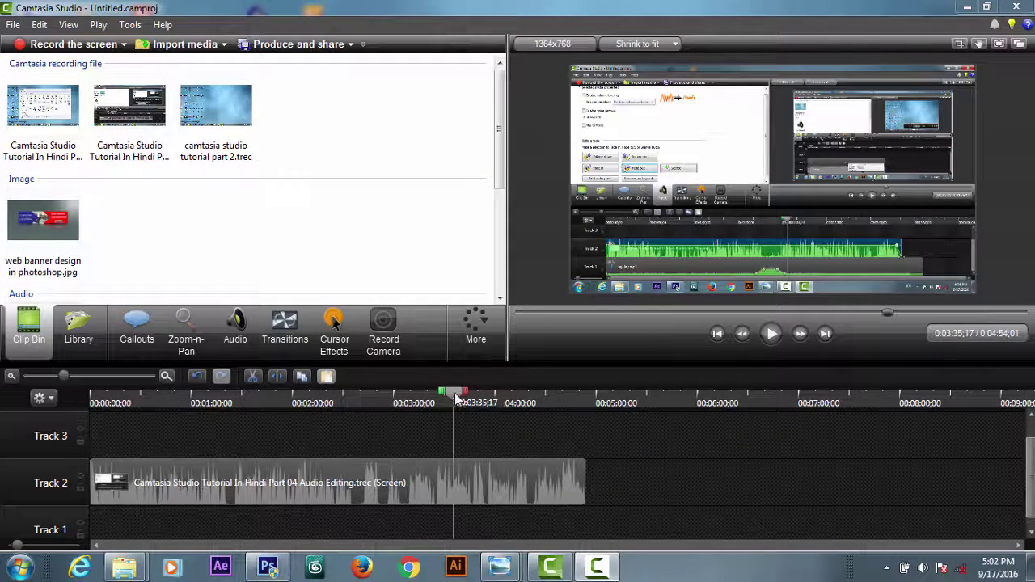
Add a single right-pointing arrow callout at 0:02:12;24, then shrink it and place it over the lower-left part of the video
{"action": "left_click", "coordinate": [366, 403]}
{"action": "left_click_drag", "start_coordinate": [366, 402], "coordinate": [320, 390]}
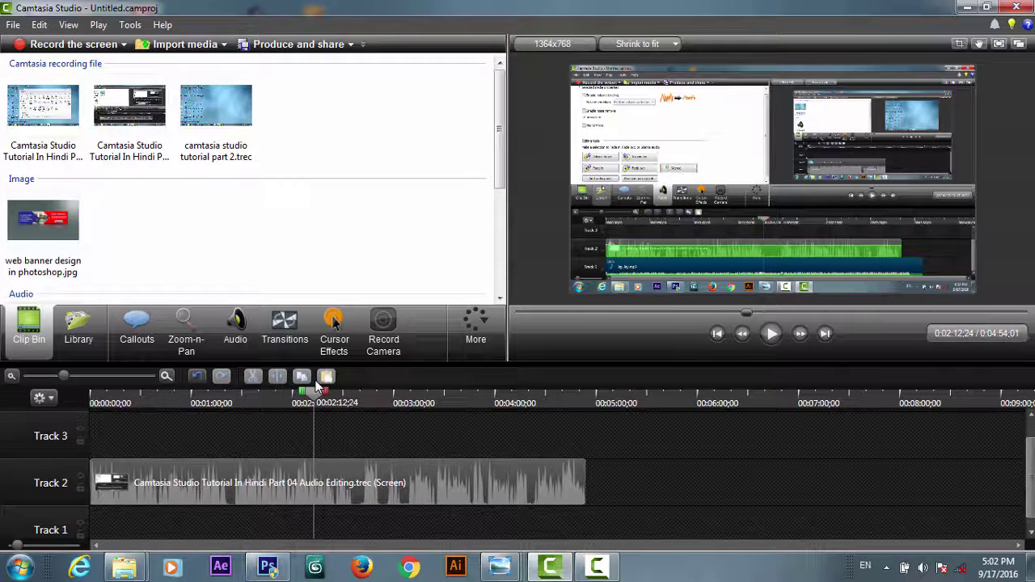
{"action": "left_click", "coordinate": [133, 330]}
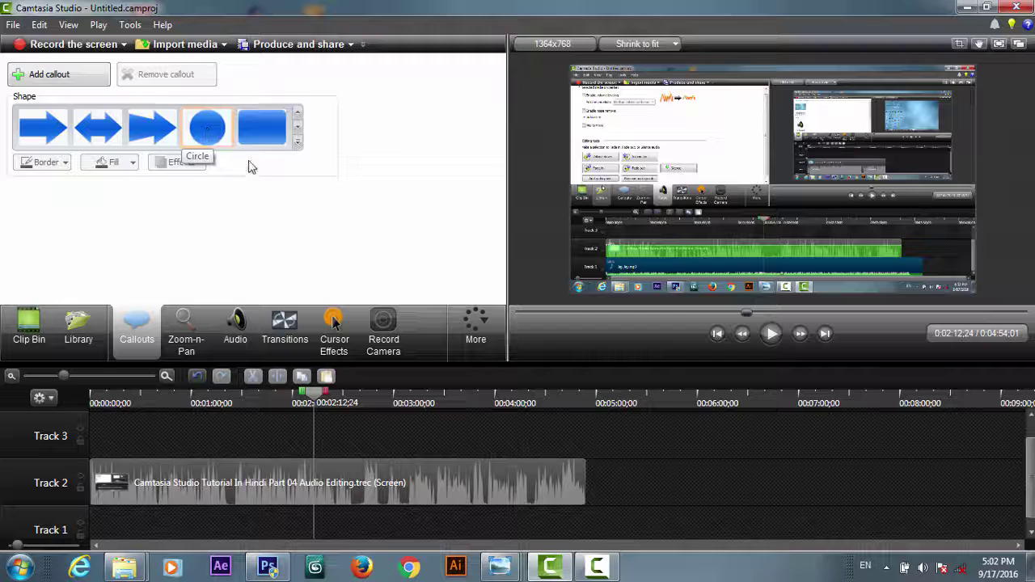
{"action": "left_click", "coordinate": [61, 129]}
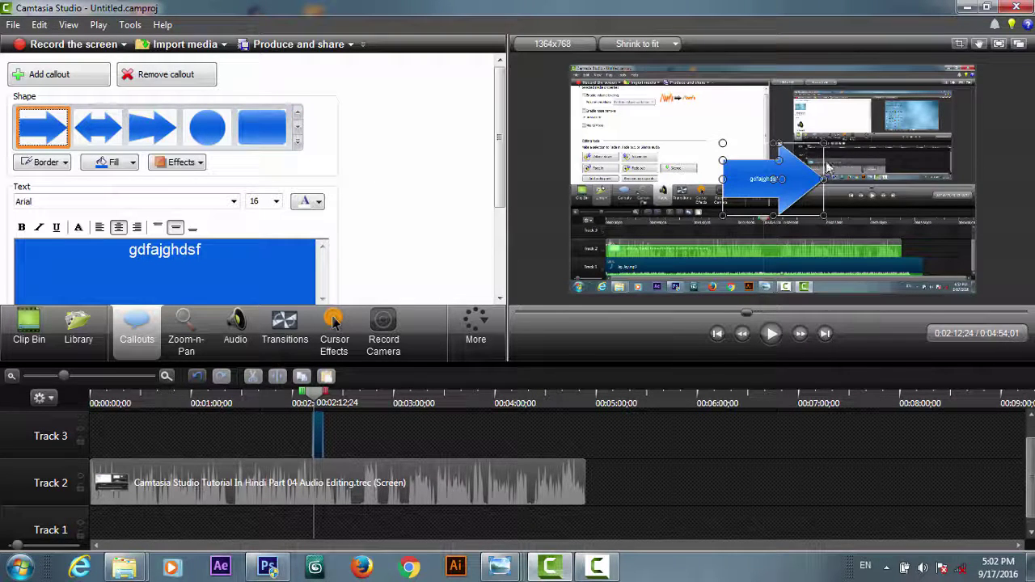
{"action": "left_click_drag", "start_coordinate": [778, 146], "coordinate": [688, 235]}
{"action": "mouse_move", "coordinate": [644, 266]}
{"action": "left_mouse_down"}
{"action": "mouse_move", "coordinate": [603, 279]}
{"action": "mouse_move", "coordinate": [640, 170]}
{"action": "mouse_move", "coordinate": [622, 169]}
{"action": "mouse_move", "coordinate": [612, 246]}
{"action": "mouse_move", "coordinate": [633, 249]}
{"action": "left_mouse_up"}
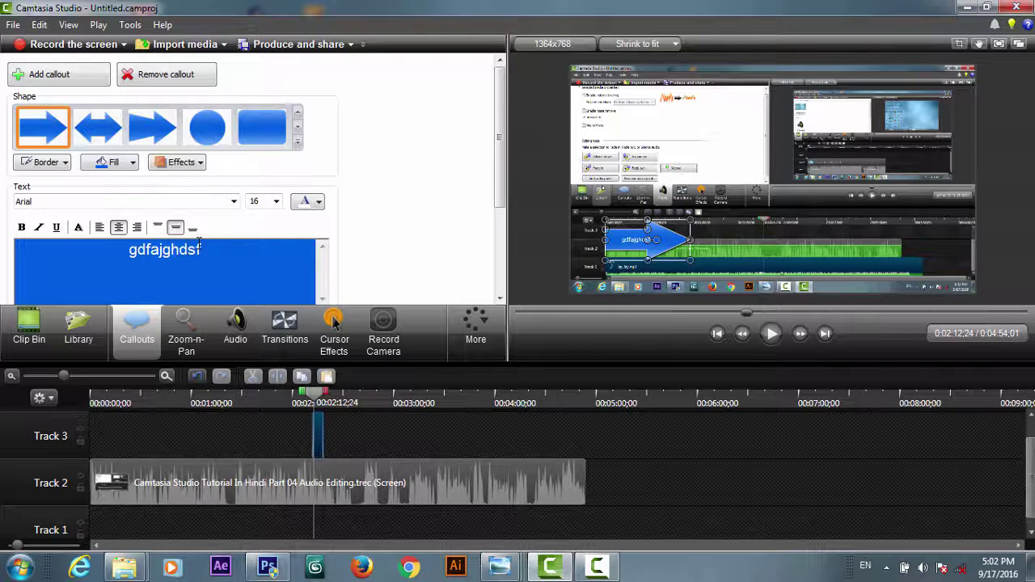
Replace the arrow callout's text with "sahak graphics" and set its font size to 28
{"action": "left_click_drag", "start_coordinate": [202, 249], "coordinate": [61, 257]}
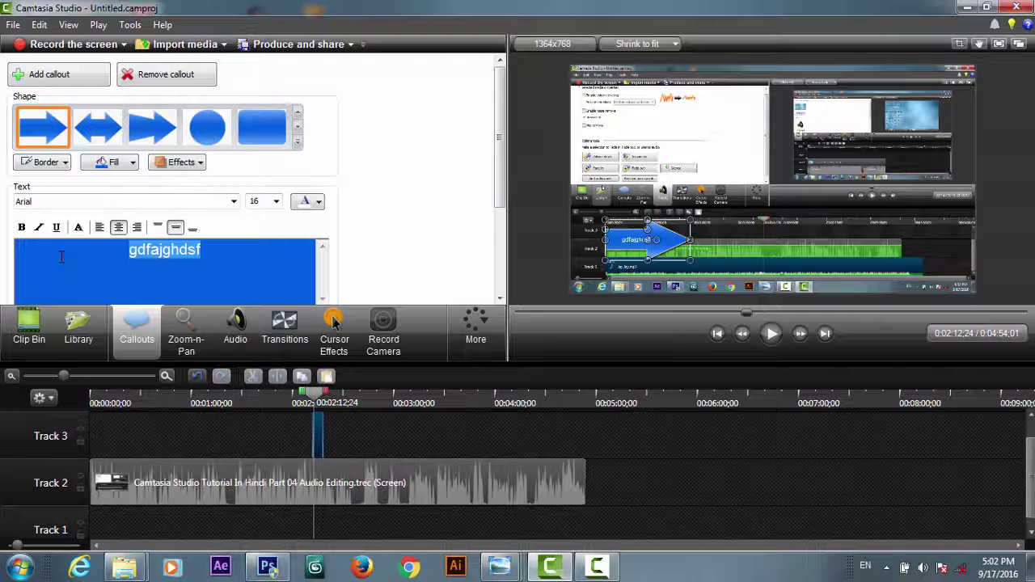
{"action": "type", "text": "sahak graphics"}
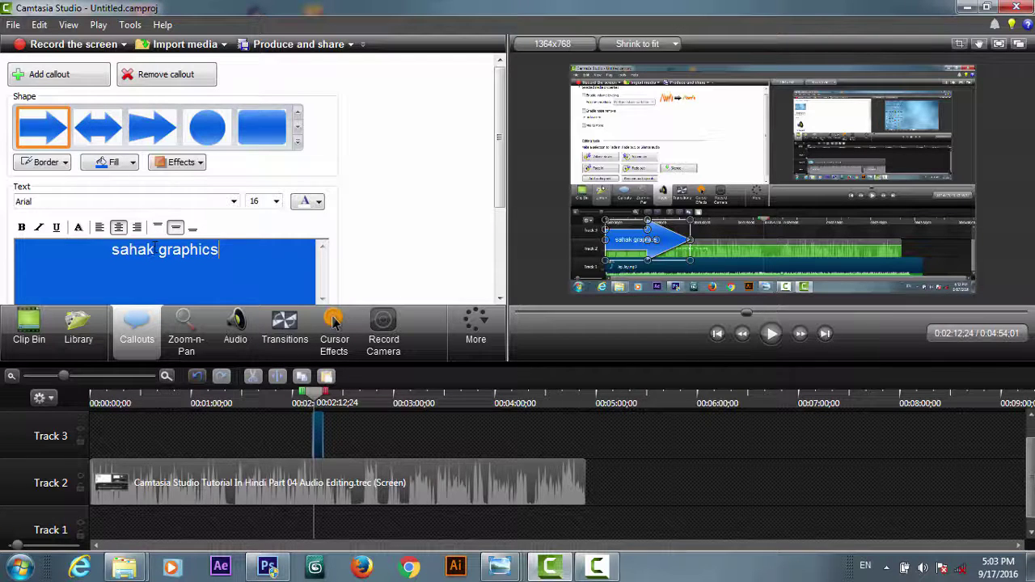
{"action": "left_click_drag", "start_coordinate": [217, 259], "coordinate": [132, 255]}
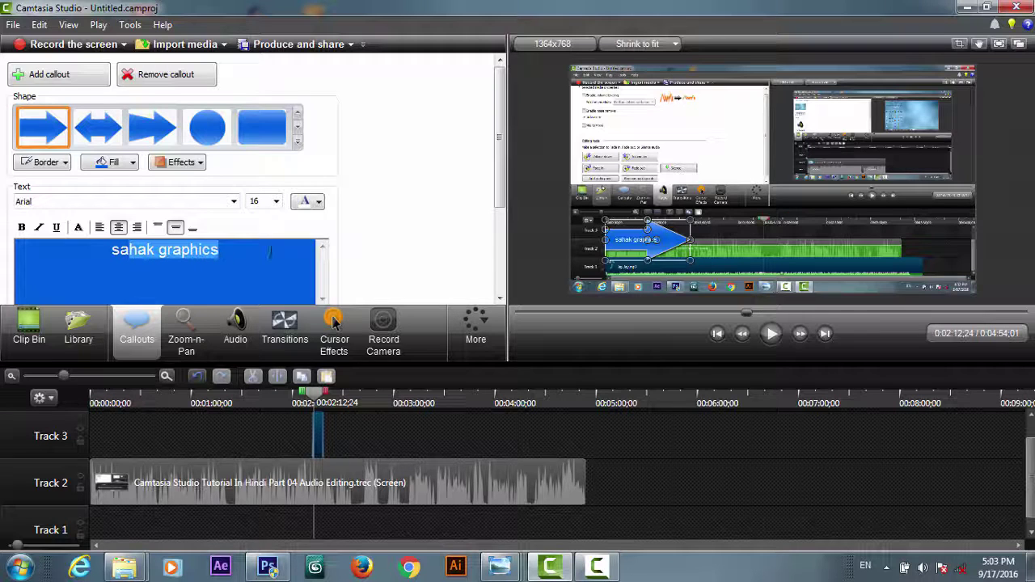
{"action": "left_click_drag", "start_coordinate": [501, 194], "coordinate": [501, 218]}
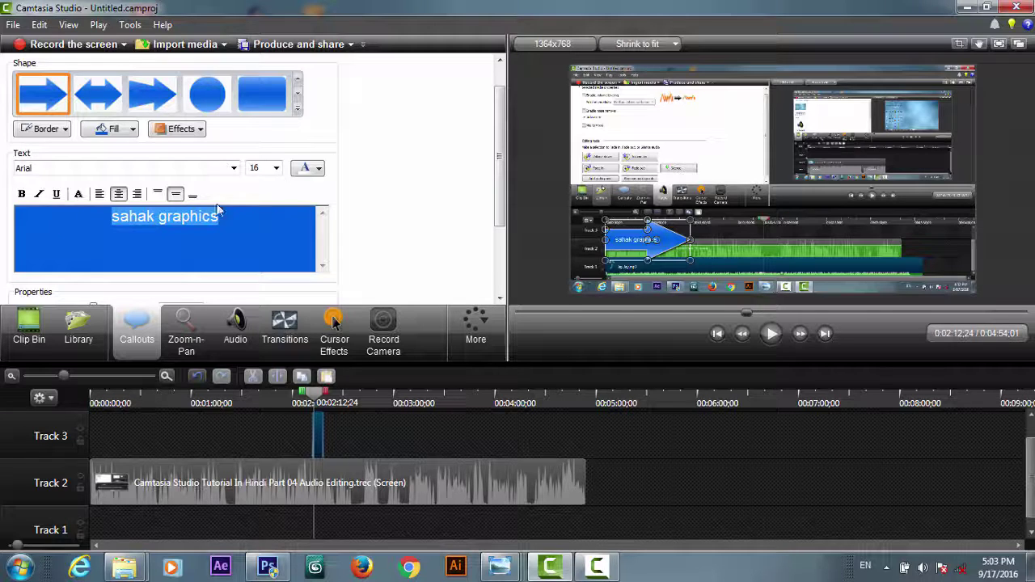
{"action": "left_click", "coordinate": [276, 168]}
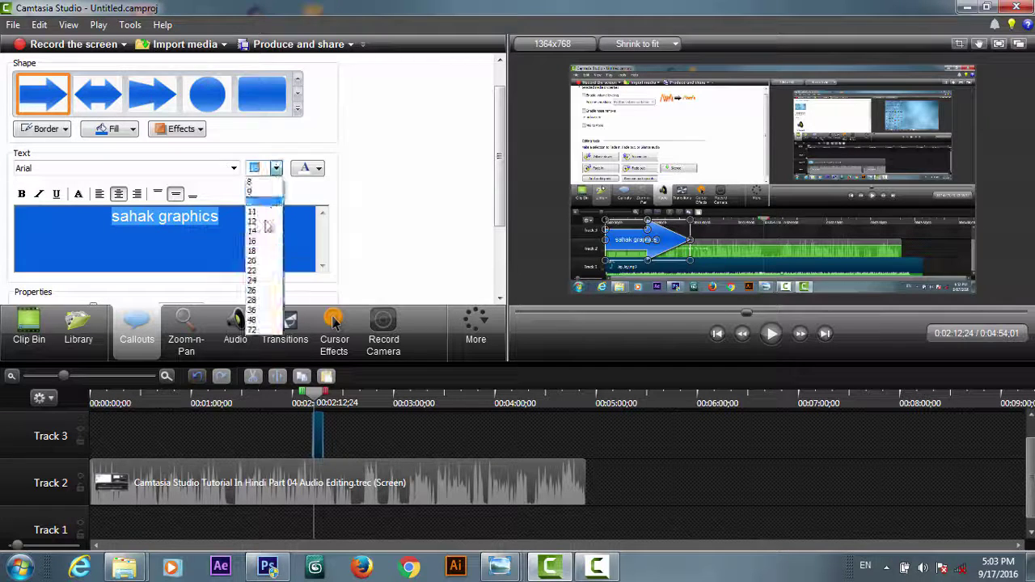
{"action": "left_click", "coordinate": [261, 291]}
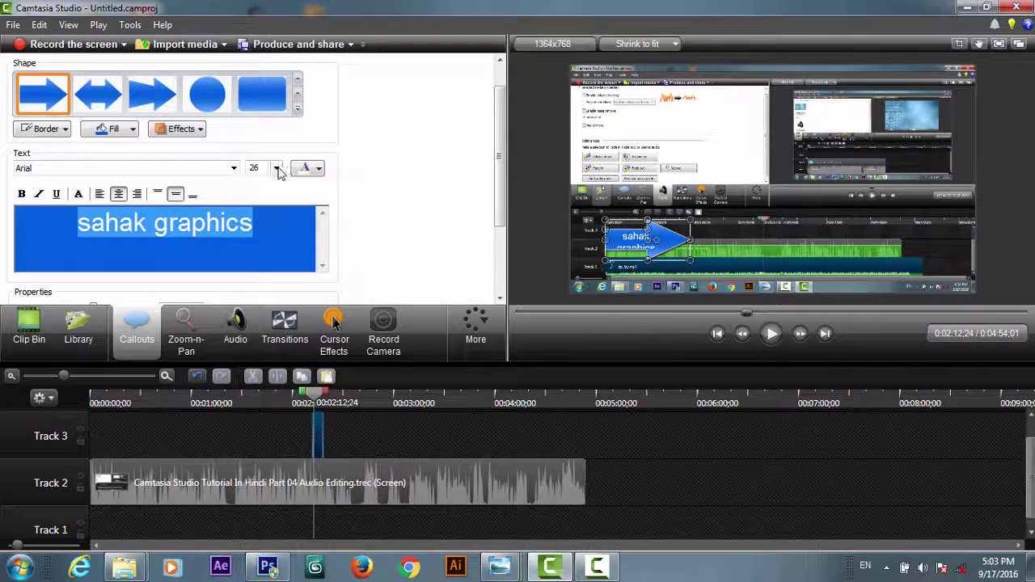
{"action": "left_click", "coordinate": [275, 168]}
{"action": "left_click", "coordinate": [272, 308]}
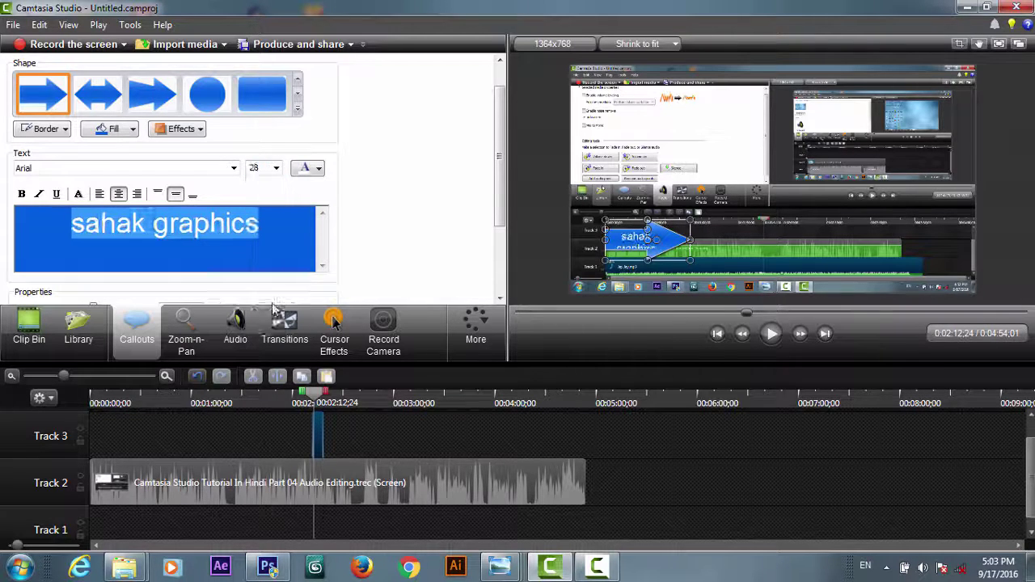
Try left, right and top alignment on the callout text, returning it to centre and middle alignment
{"action": "left_click", "coordinate": [99, 195]}
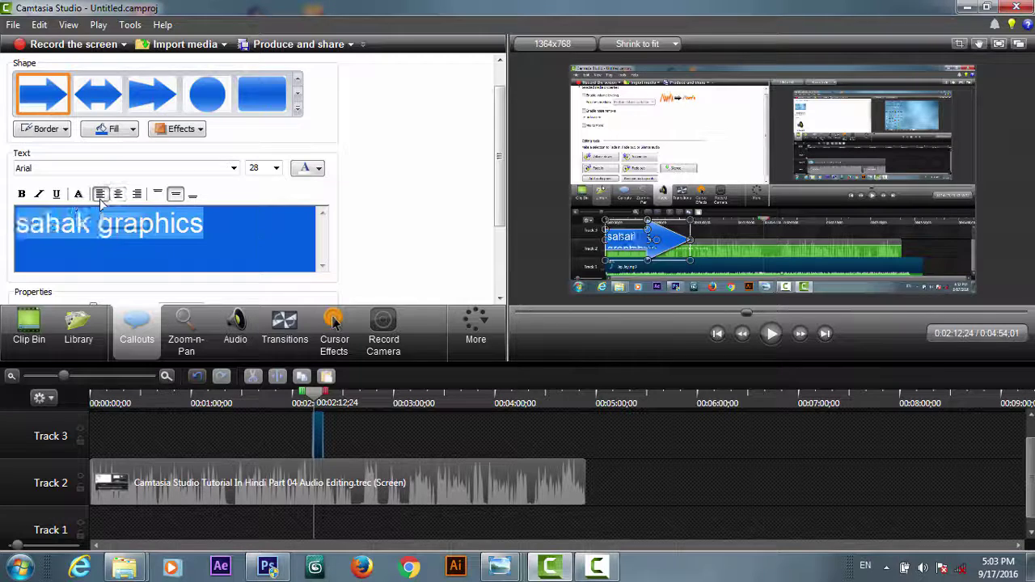
{"action": "left_click", "coordinate": [137, 195]}
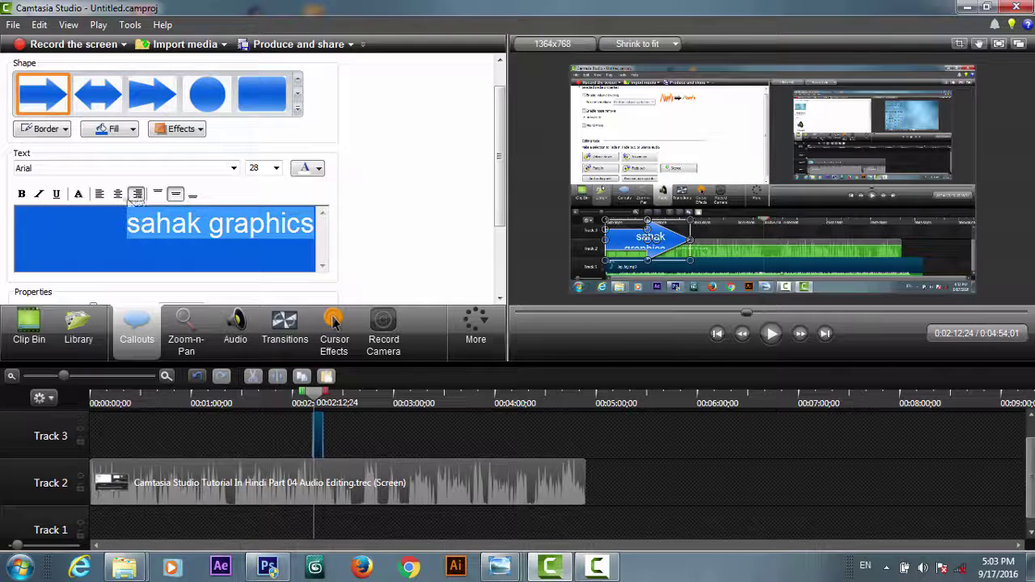
{"action": "left_click", "coordinate": [118, 194]}
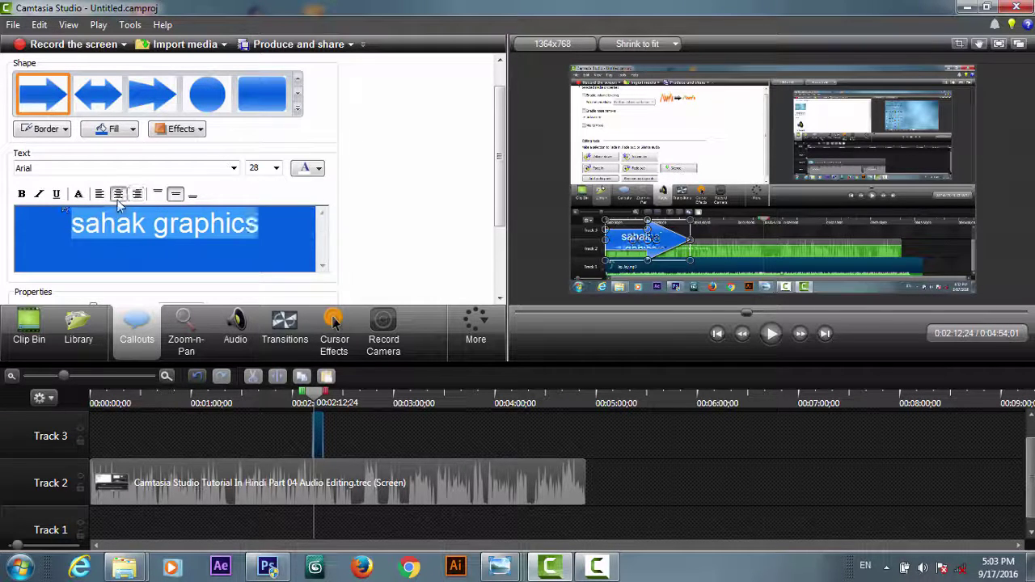
{"action": "left_click", "coordinate": [160, 195]}
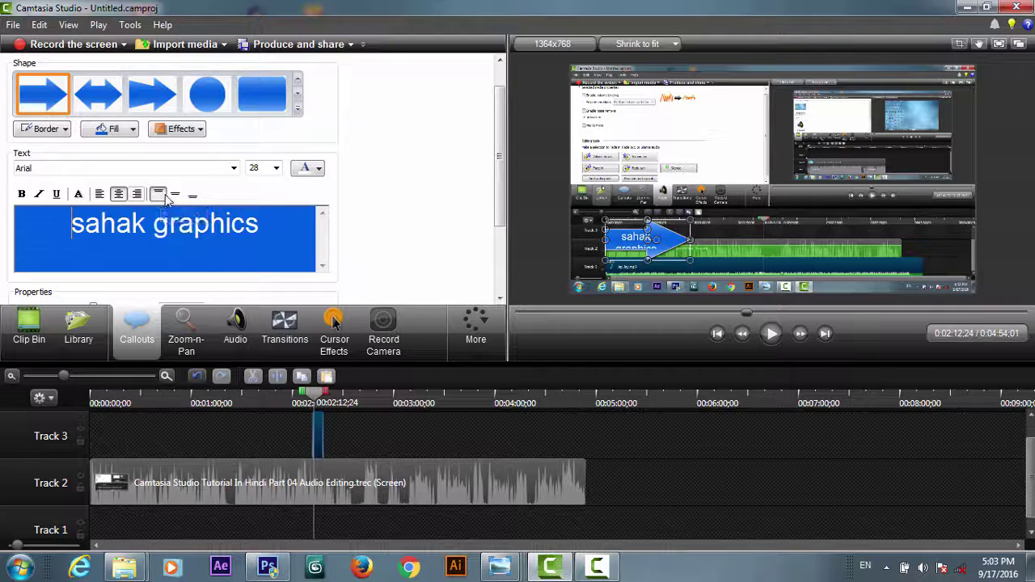
{"action": "left_click", "coordinate": [175, 195]}
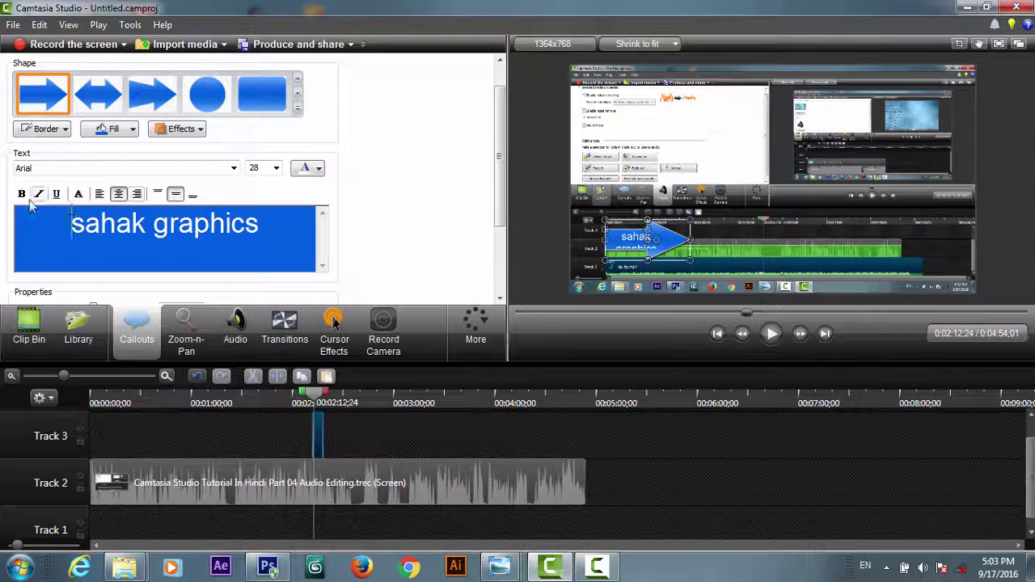
Make the "sahak graphics" text bold and change the callout's fill to yellow
{"action": "left_click_drag", "start_coordinate": [73, 224], "coordinate": [260, 223]}
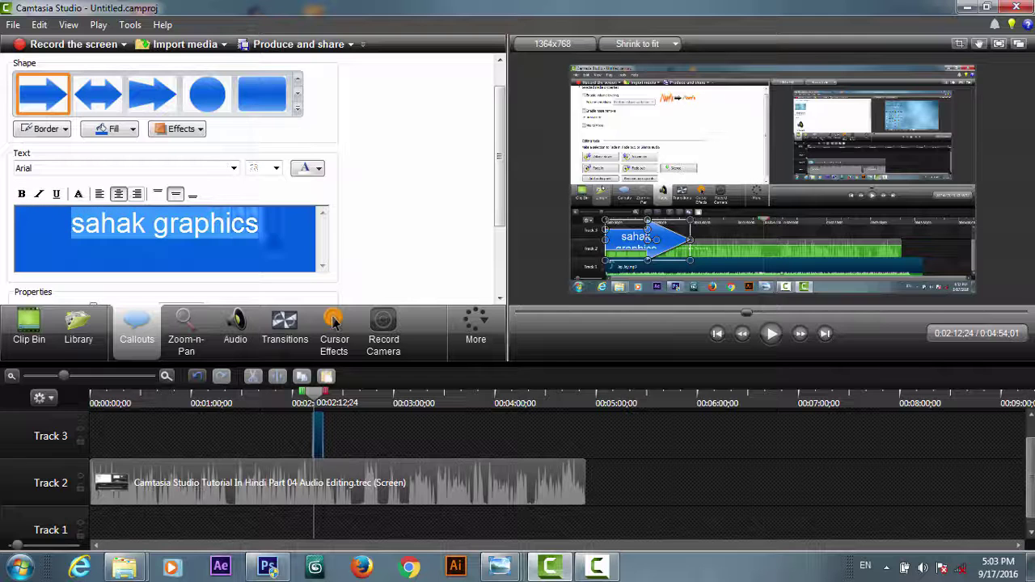
{"action": "left_click", "coordinate": [22, 195]}
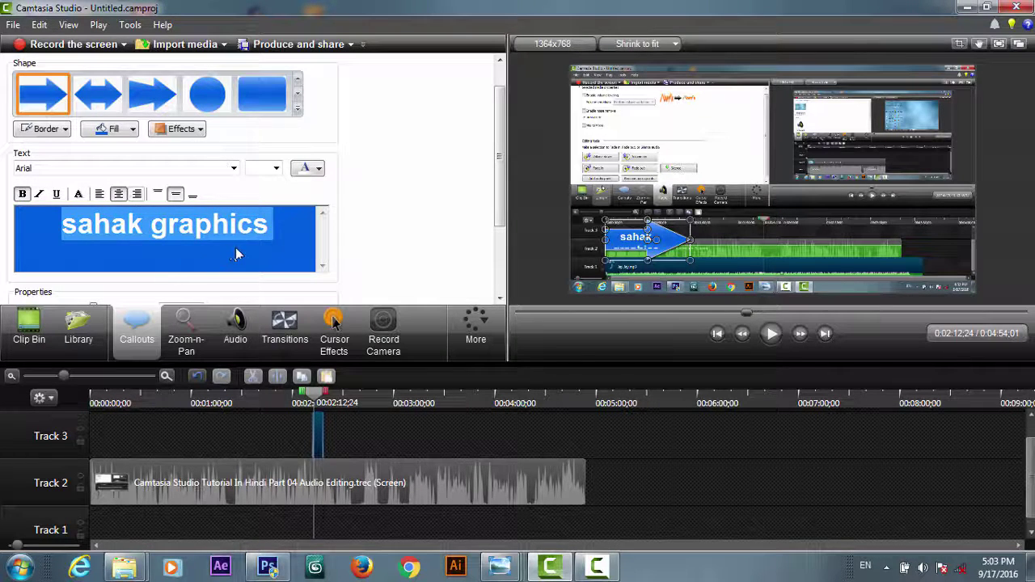
{"action": "left_click", "coordinate": [109, 129]}
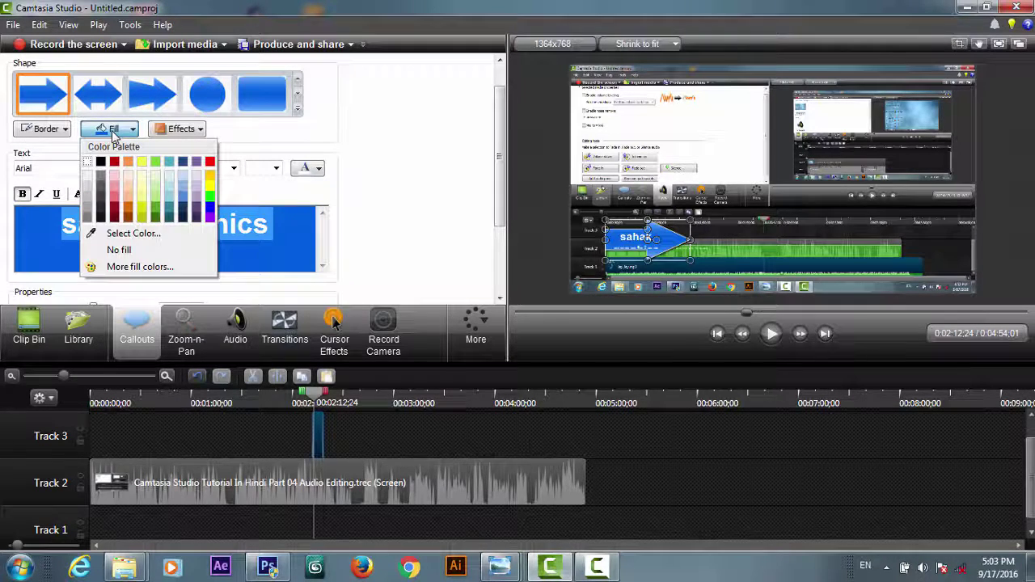
{"action": "left_click", "coordinate": [89, 180]}
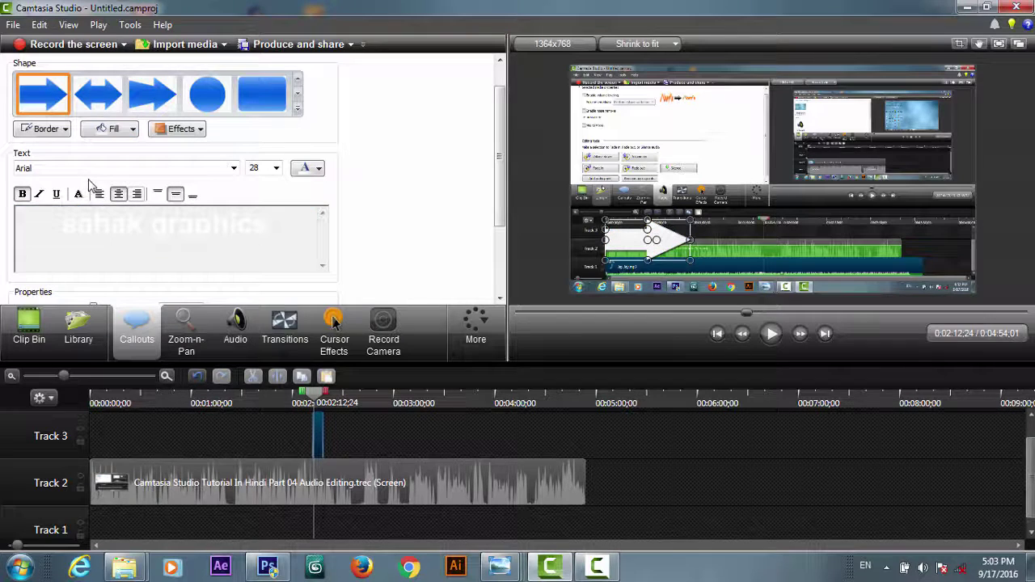
{"action": "left_click", "coordinate": [115, 133]}
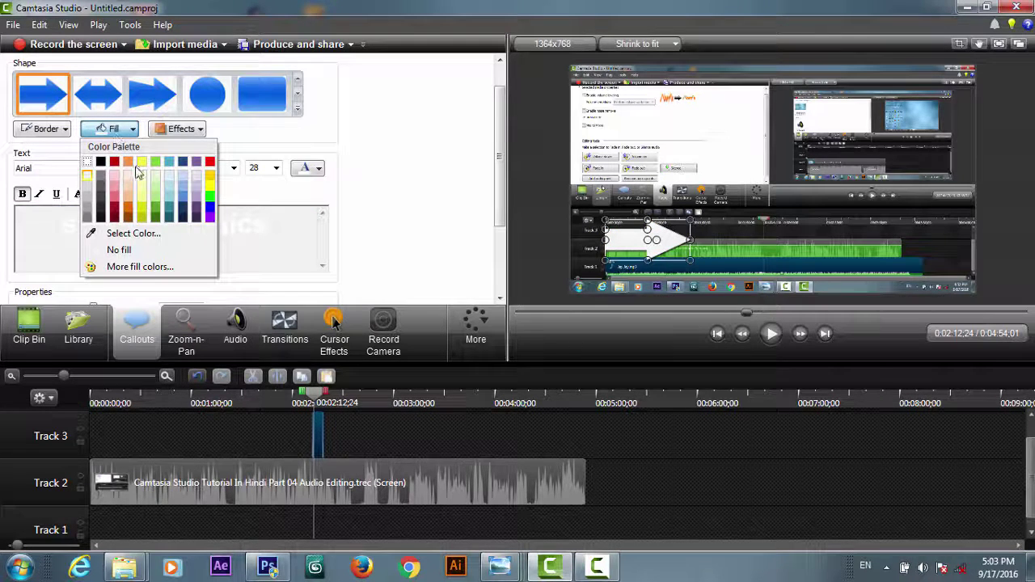
{"action": "left_click", "coordinate": [138, 167]}
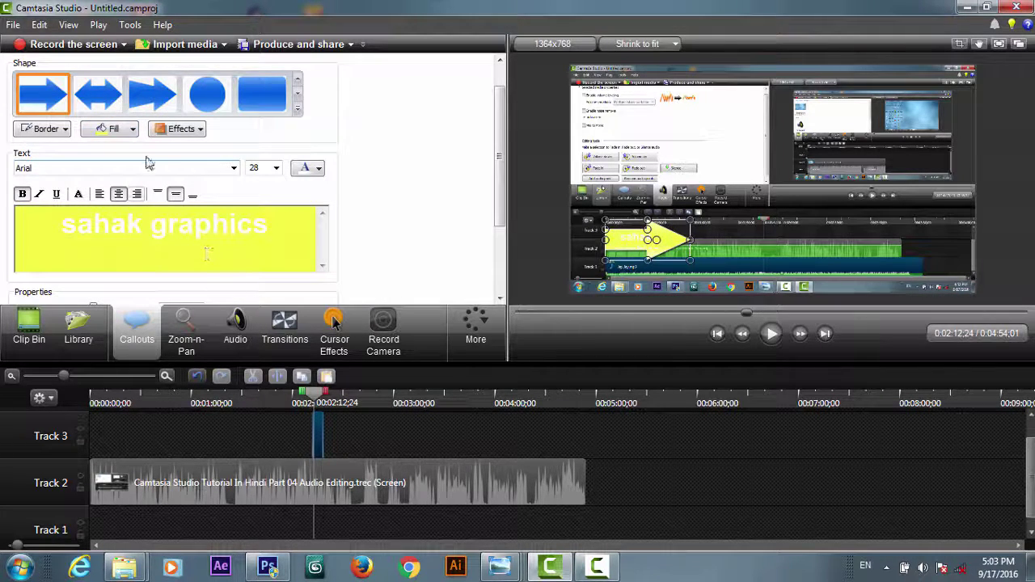
Apply the second effect style to the arrow callout and flip it with the Vertical option
{"action": "left_click", "coordinate": [177, 131]}
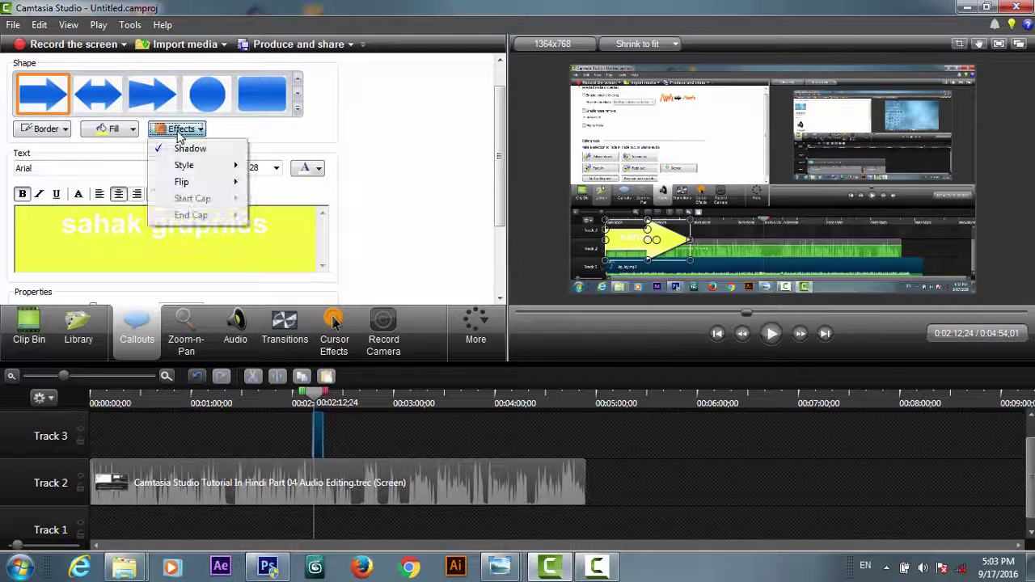
{"action": "mouse_move", "coordinate": [188, 167]}
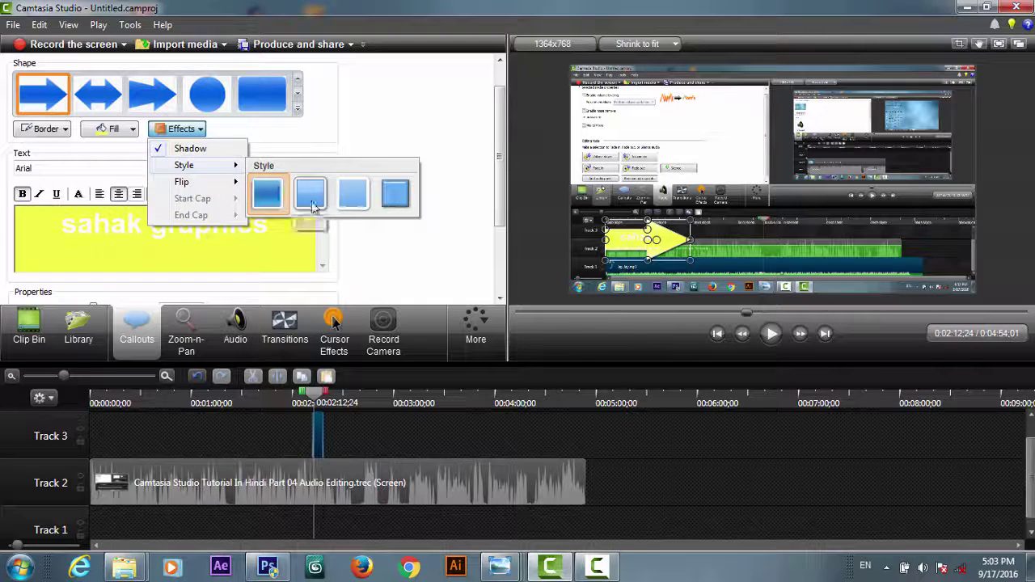
{"action": "left_click", "coordinate": [310, 194]}
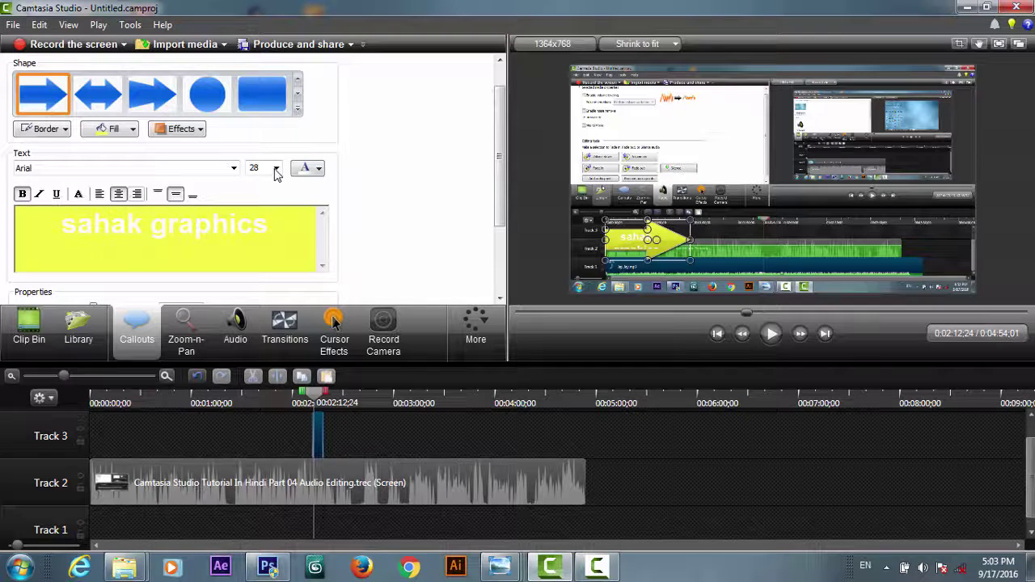
{"action": "left_click", "coordinate": [202, 130]}
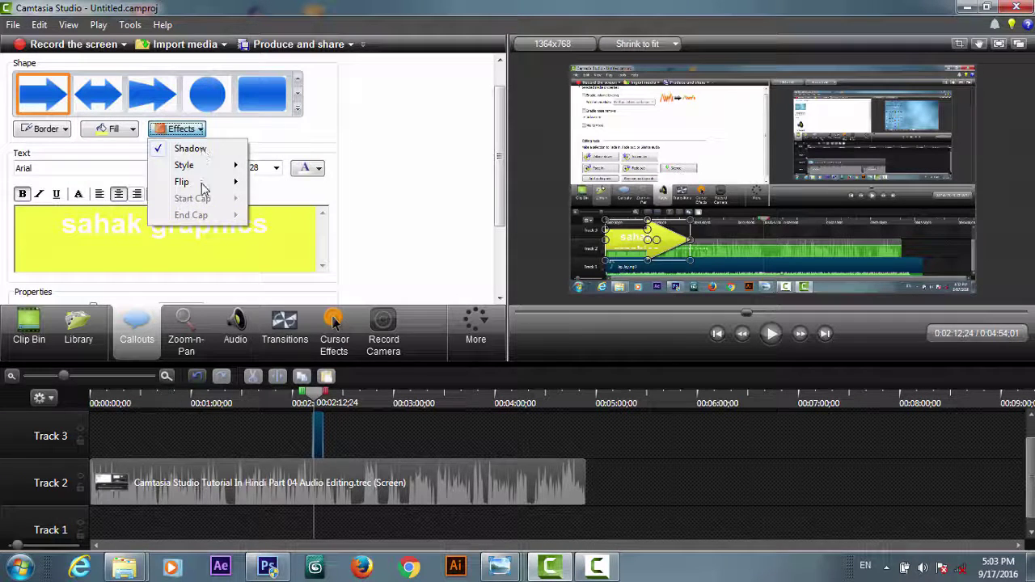
{"action": "mouse_move", "coordinate": [203, 185]}
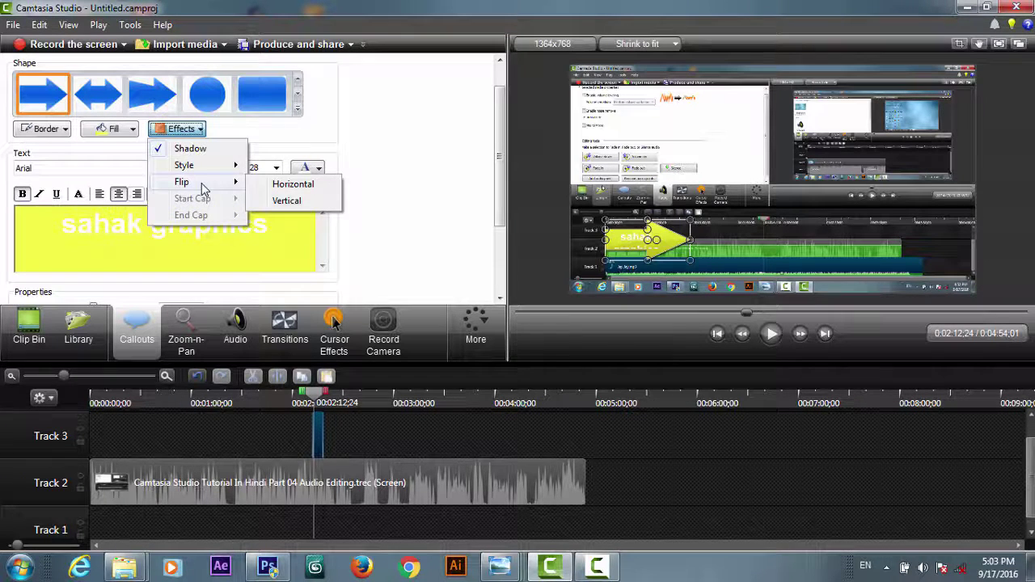
{"action": "left_click", "coordinate": [287, 199]}
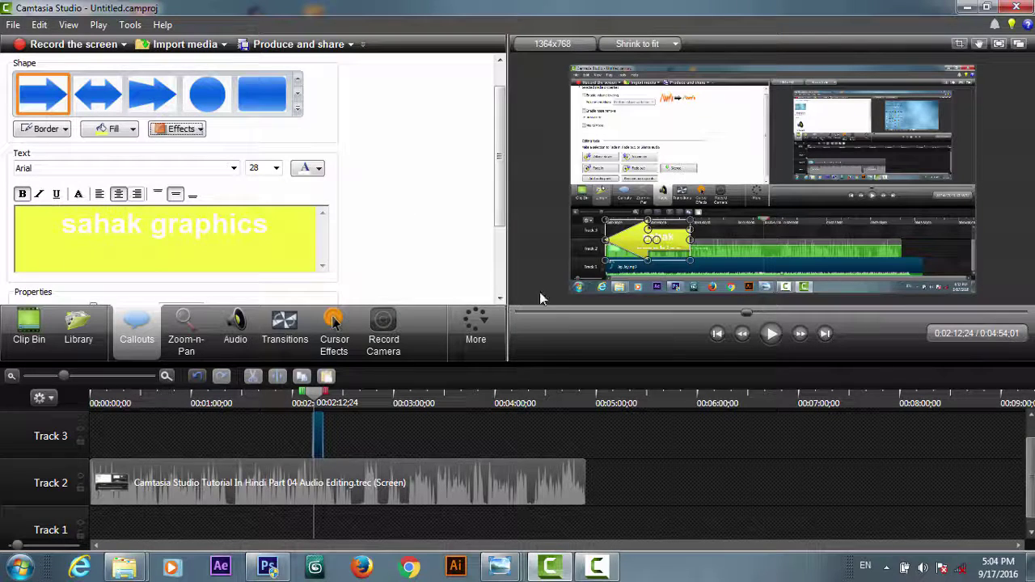
Give the callout a light blue border colour and change its shape to the rounded rectangle
{"action": "left_click", "coordinate": [53, 131]}
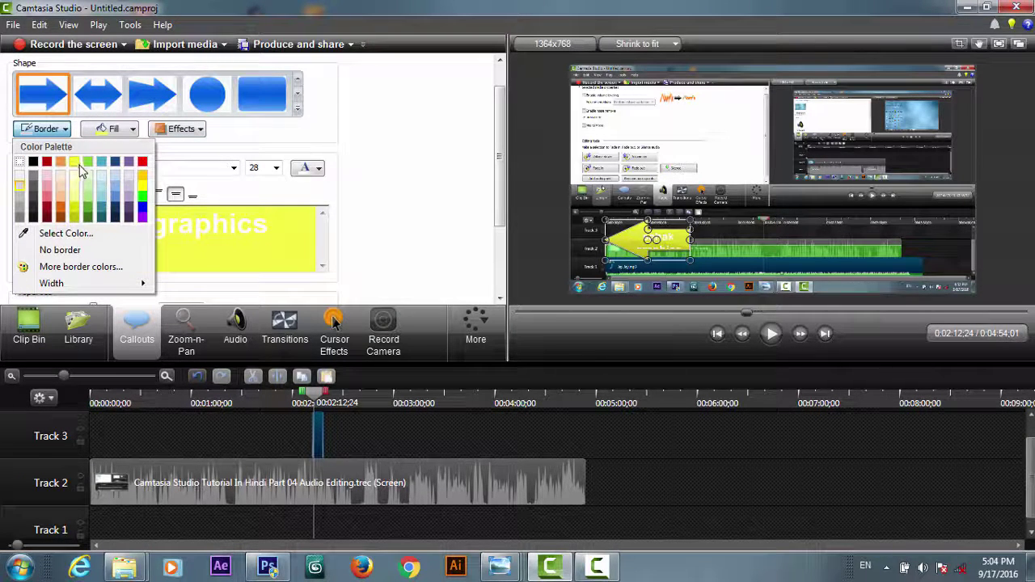
{"action": "left_click", "coordinate": [101, 170]}
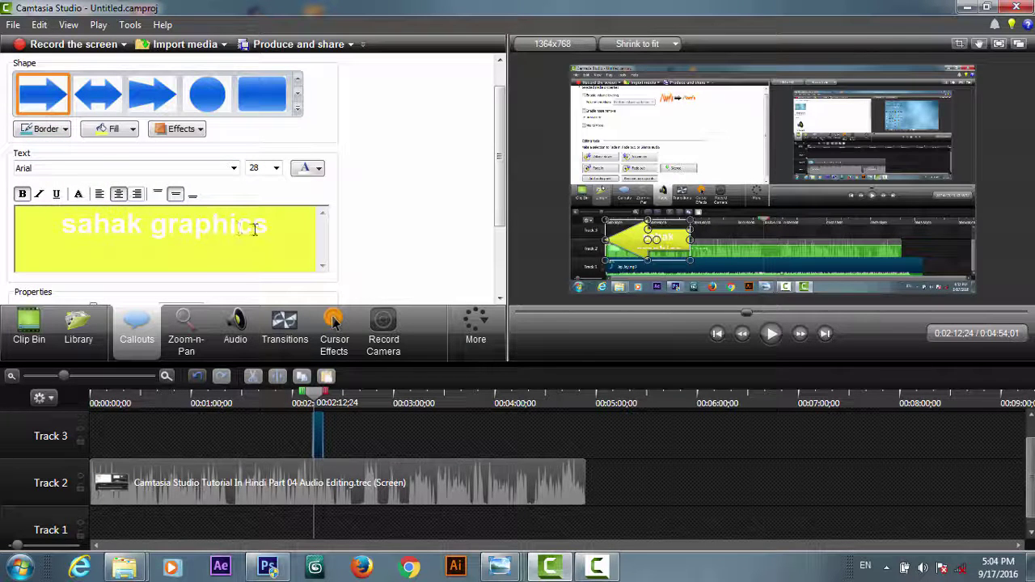
{"action": "left_click", "coordinate": [261, 95]}
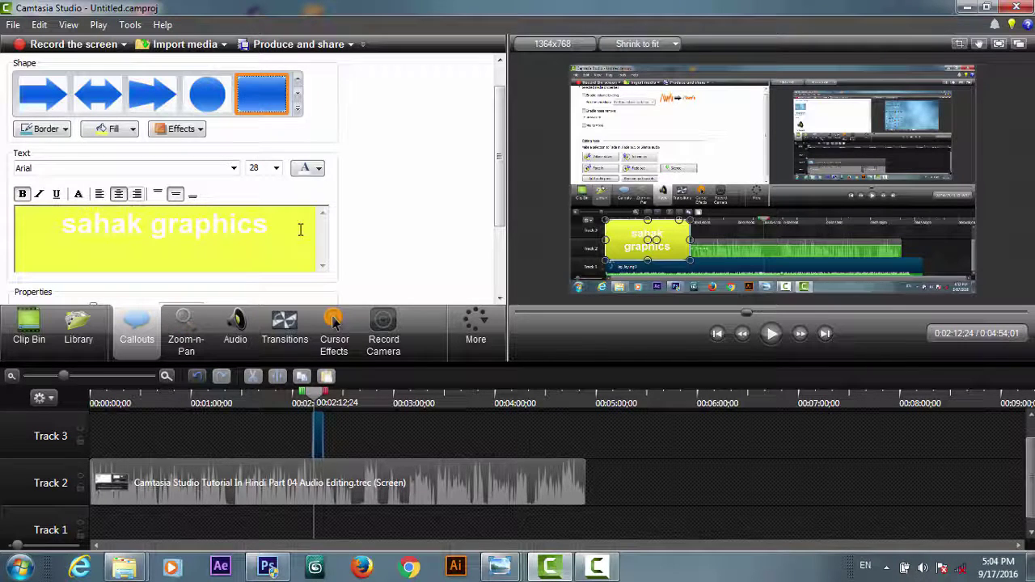
Colour the callout text dark red and widen the callout into a banner along the lower part of the video
{"action": "left_click", "coordinate": [318, 168]}
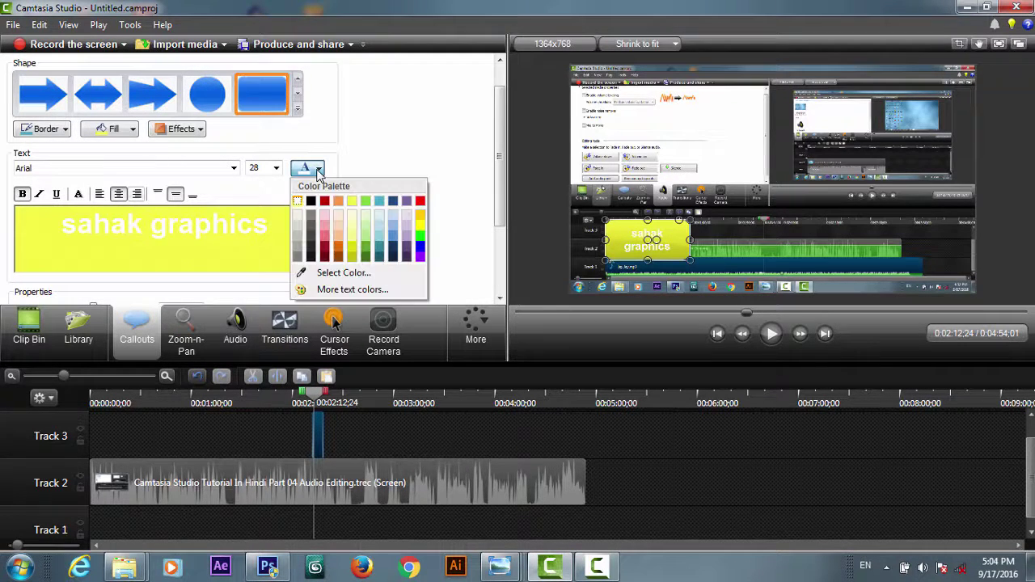
{"action": "left_click", "coordinate": [327, 232]}
{"action": "left_click_drag", "start_coordinate": [269, 223], "coordinate": [20, 207]}
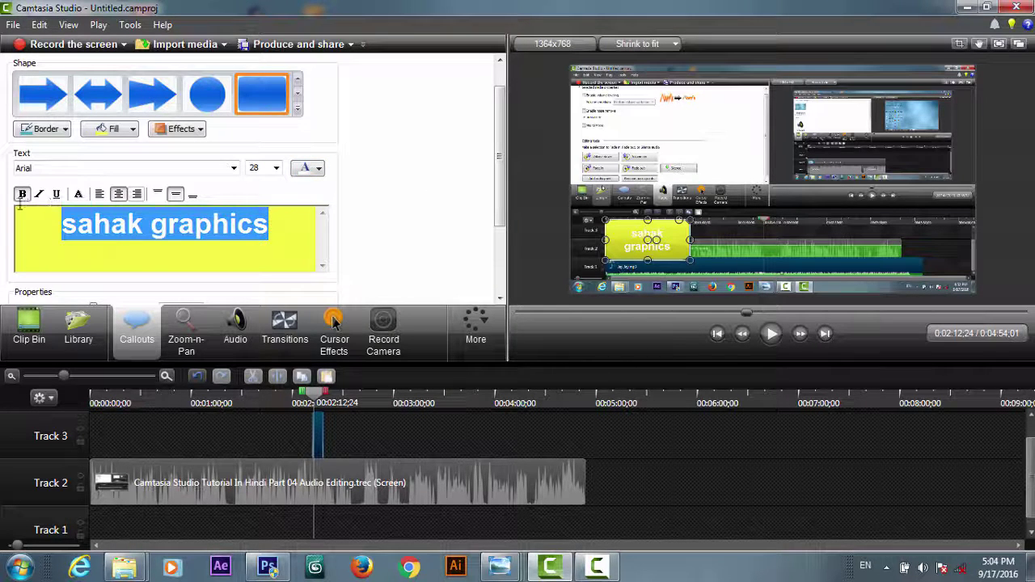
{"action": "left_click", "coordinate": [319, 171]}
{"action": "left_click", "coordinate": [325, 202]}
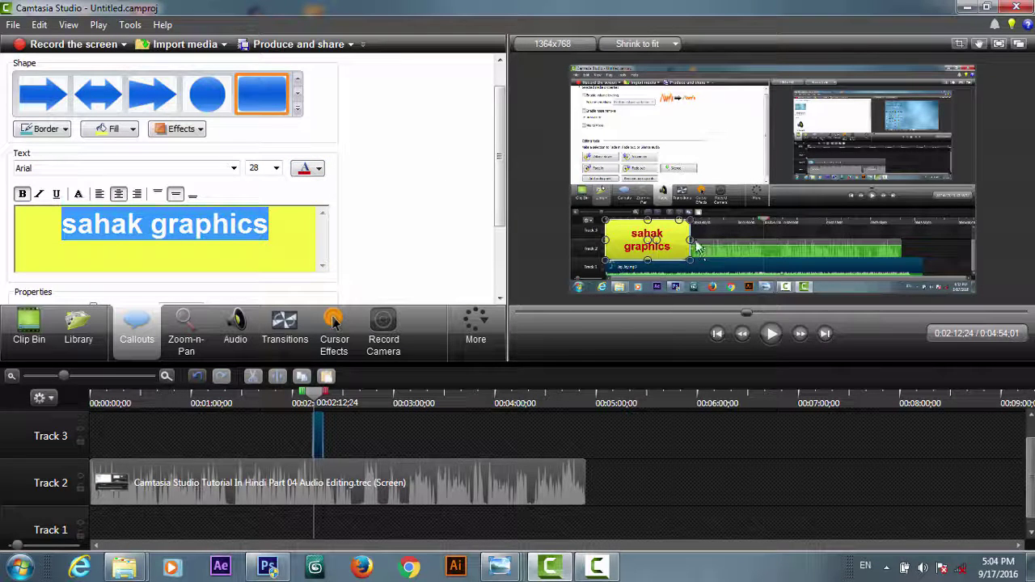
{"action": "left_click_drag", "start_coordinate": [689, 239], "coordinate": [831, 239]}
{"action": "left_click_drag", "start_coordinate": [763, 241], "coordinate": [745, 253]}
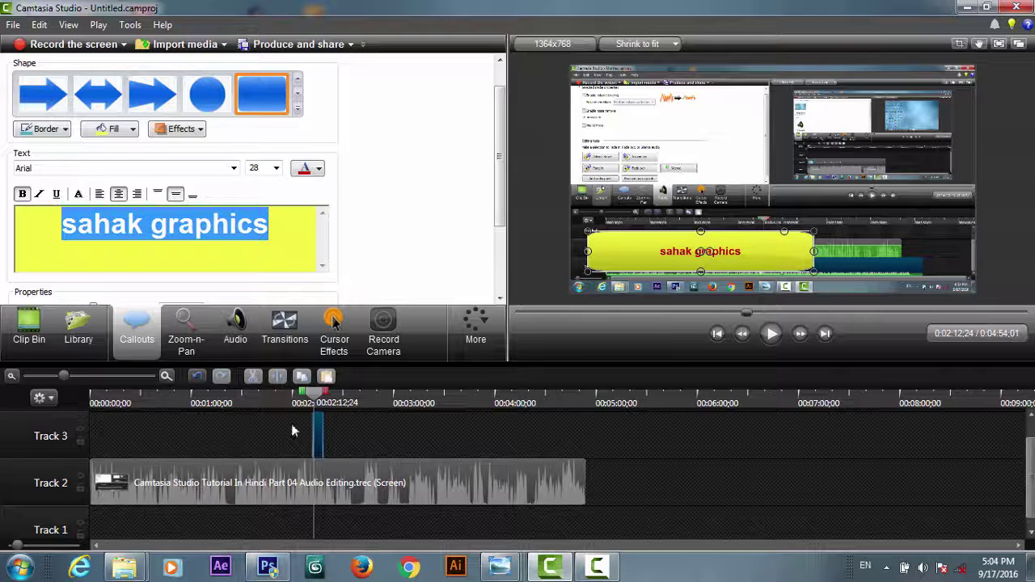
Move the callout clip on Track 3 to about 0:00:07 and play back that part of the timeline
{"action": "left_click_drag", "start_coordinate": [317, 395], "coordinate": [96, 396]}
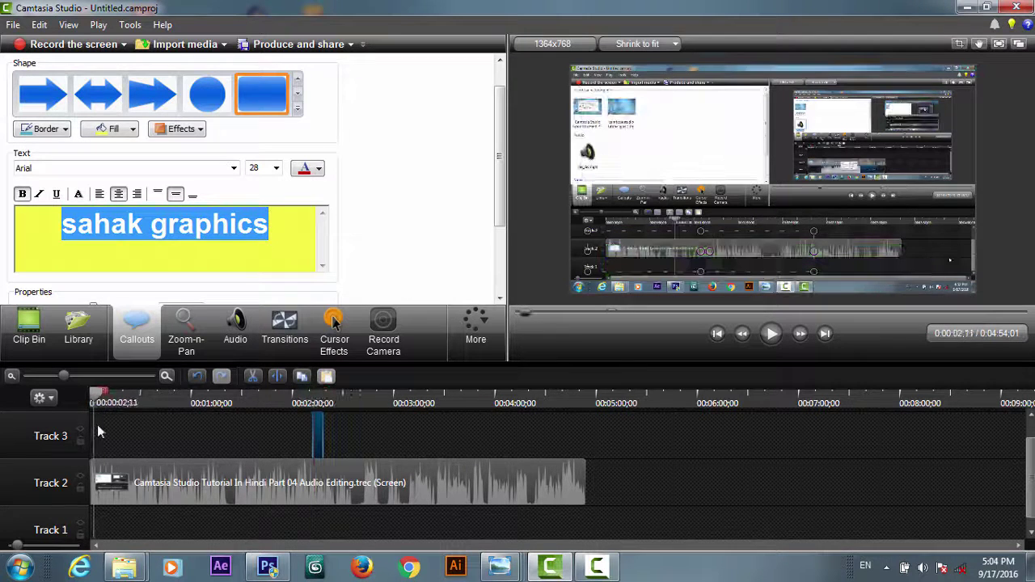
{"action": "left_click_drag", "start_coordinate": [101, 432], "coordinate": [105, 433]}
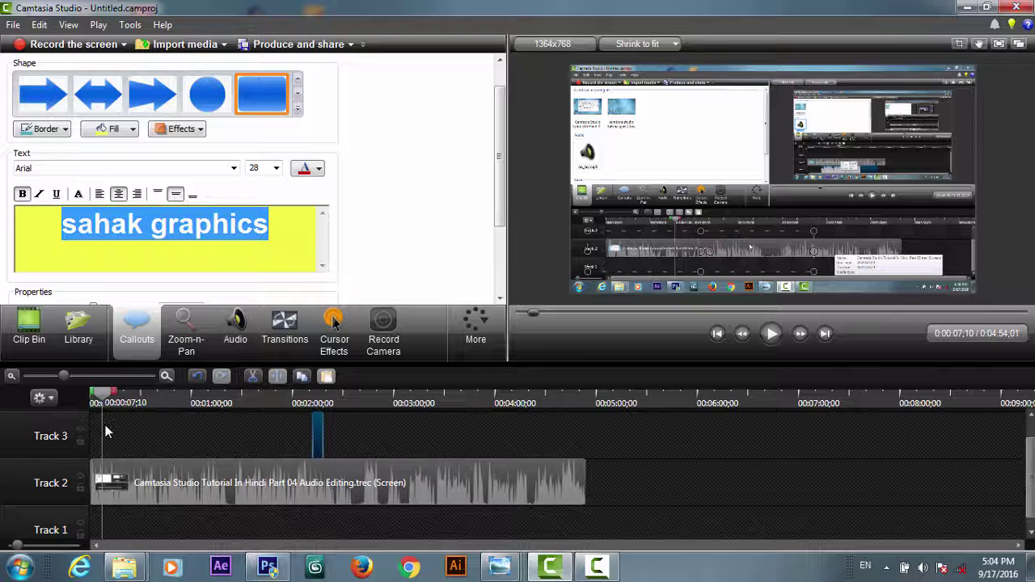
{"action": "left_click_drag", "start_coordinate": [317, 440], "coordinate": [111, 467]}
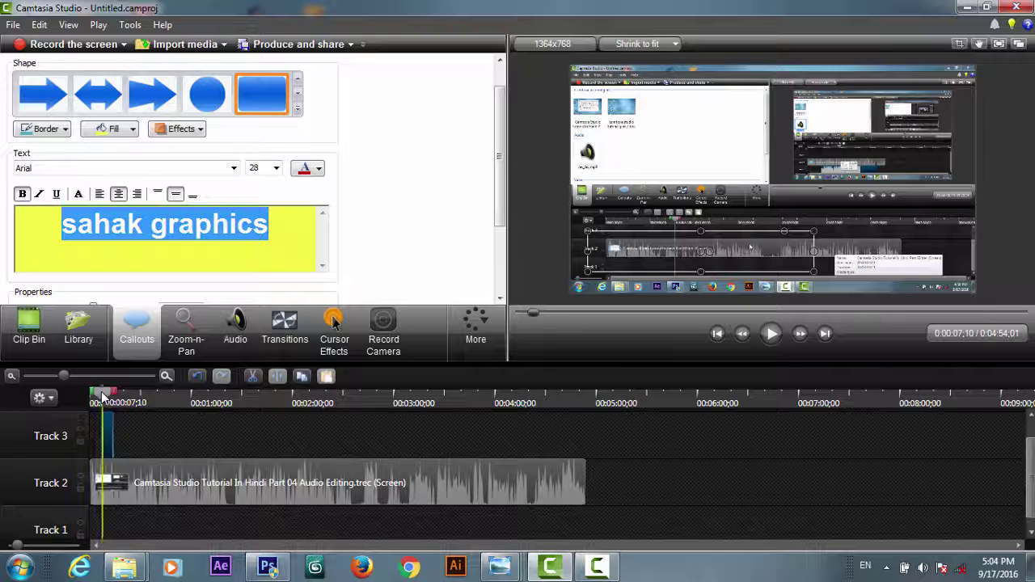
{"action": "left_click_drag", "start_coordinate": [107, 398], "coordinate": [101, 401]}
{"action": "key", "text": "space"}
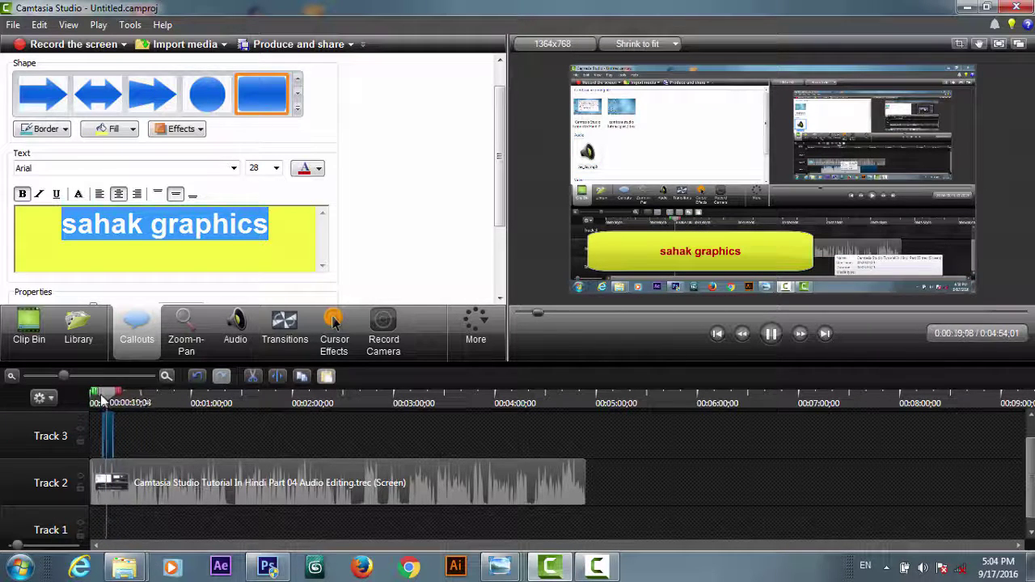
{"action": "key", "text": "space"}
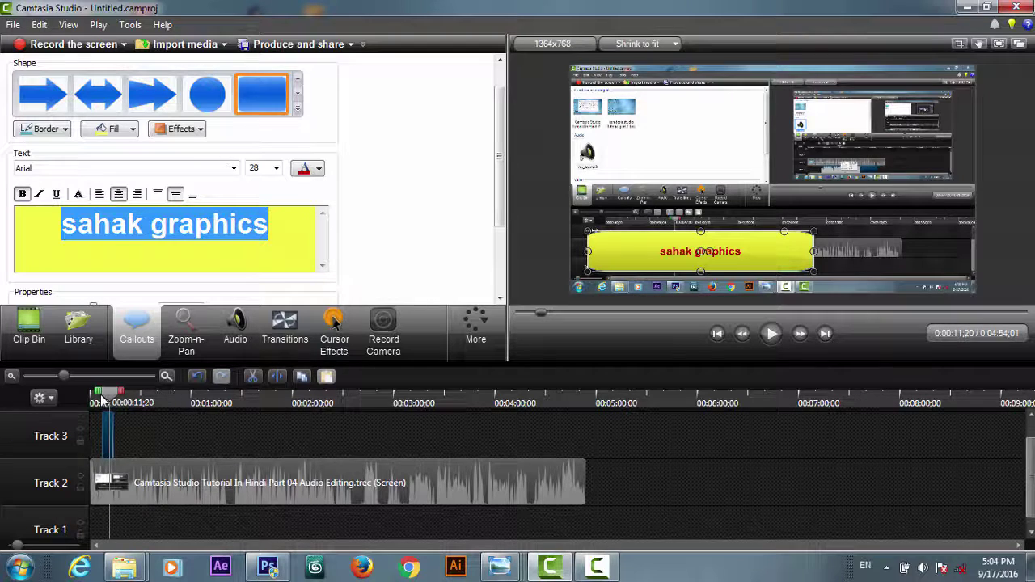
Resize the callout clip on Track 3 so it runs from 0:00:11;20 to about 0:00:35
{"action": "left_click_drag", "start_coordinate": [112, 436], "coordinate": [355, 440]}
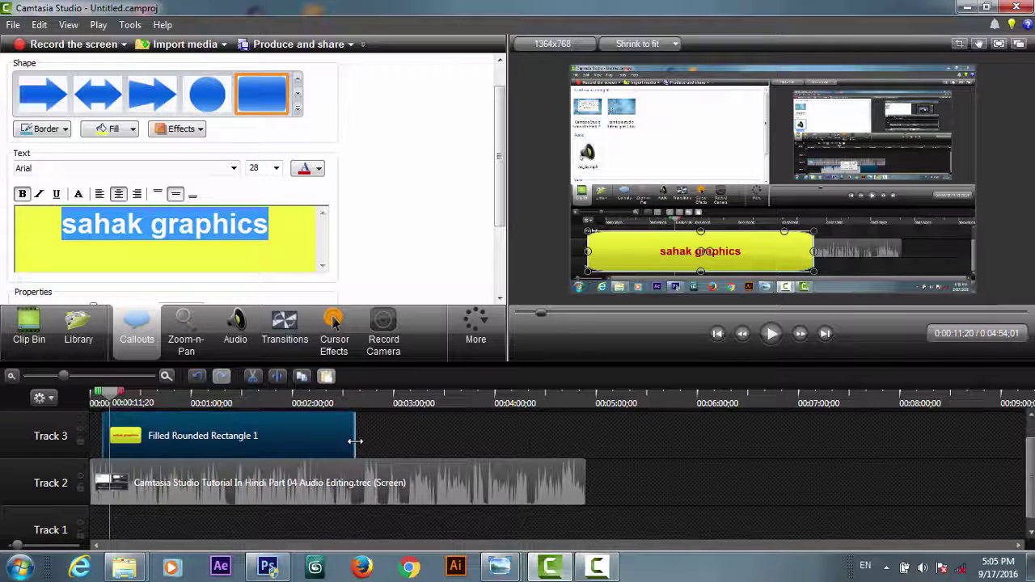
{"action": "left_click_drag", "start_coordinate": [355, 440], "coordinate": [587, 450]}
{"action": "mouse_move", "coordinate": [102, 446]}
{"action": "left_mouse_down"}
{"action": "mouse_move", "coordinate": [92, 445]}
{"action": "mouse_move", "coordinate": [117, 447]}
{"action": "left_mouse_up"}
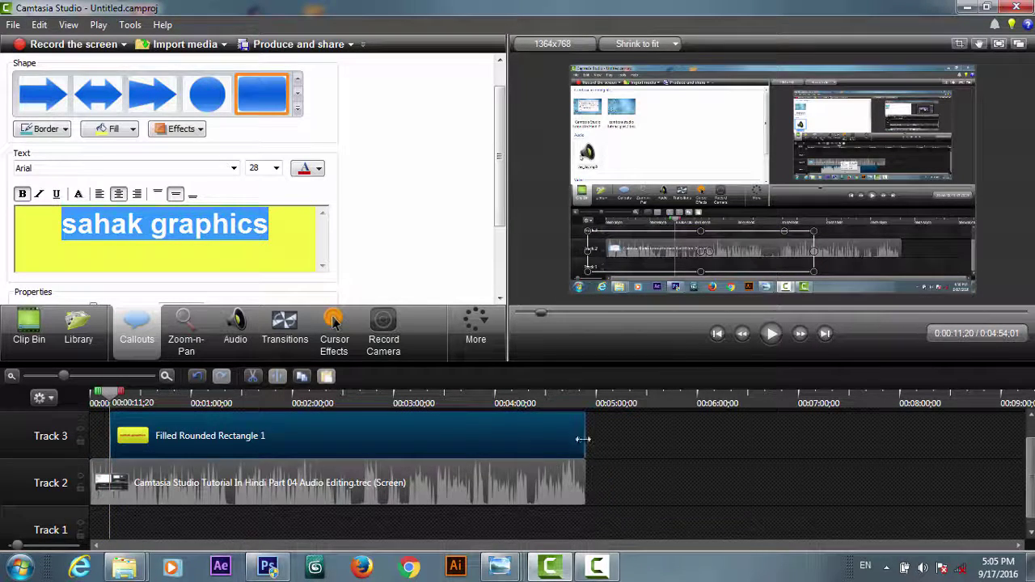
{"action": "left_click_drag", "start_coordinate": [584, 438], "coordinate": [135, 444]}
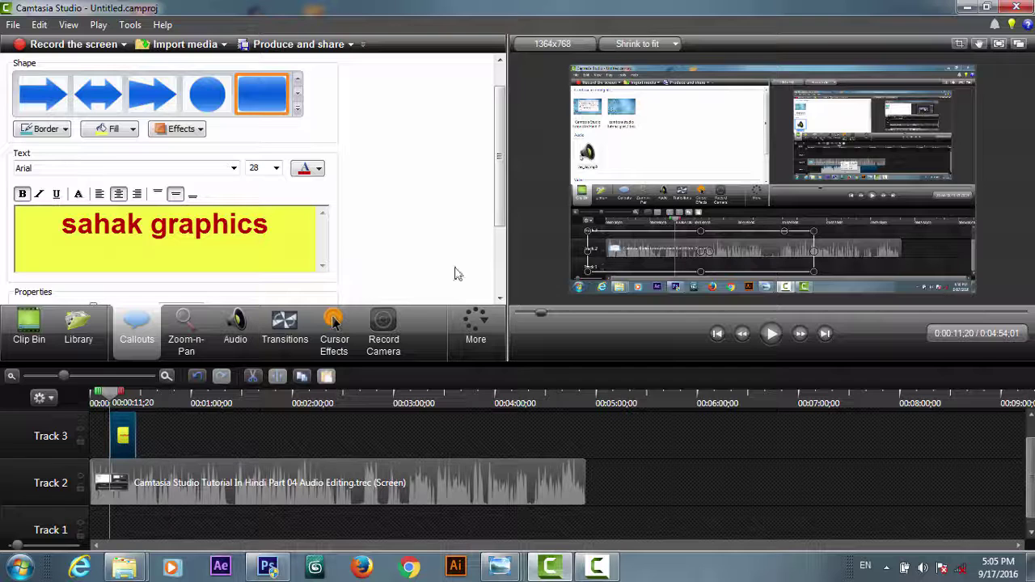
{"action": "left_click_drag", "start_coordinate": [495, 229], "coordinate": [499, 287]}
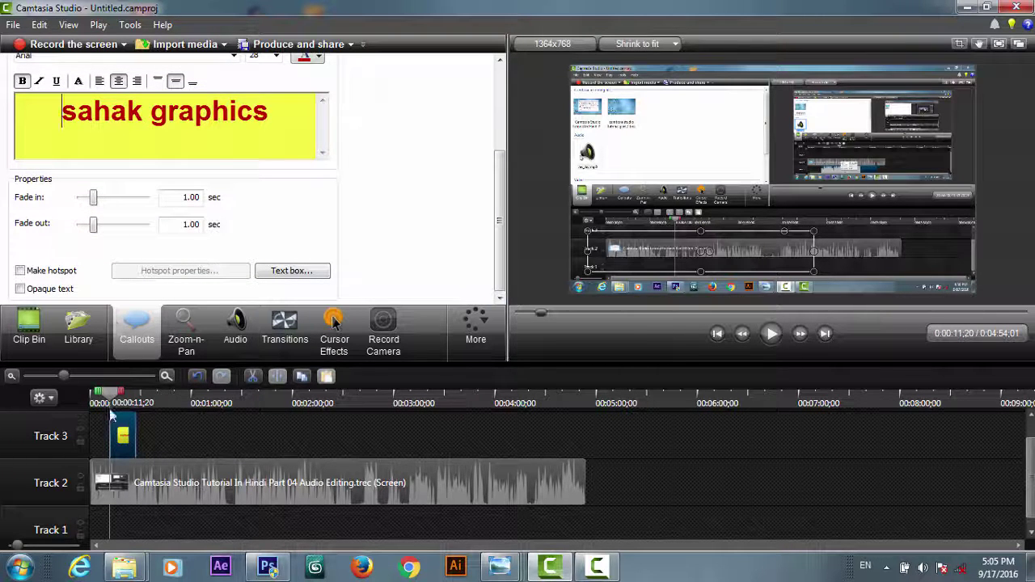
{"action": "left_click_drag", "start_coordinate": [136, 435], "coordinate": [149, 429]}
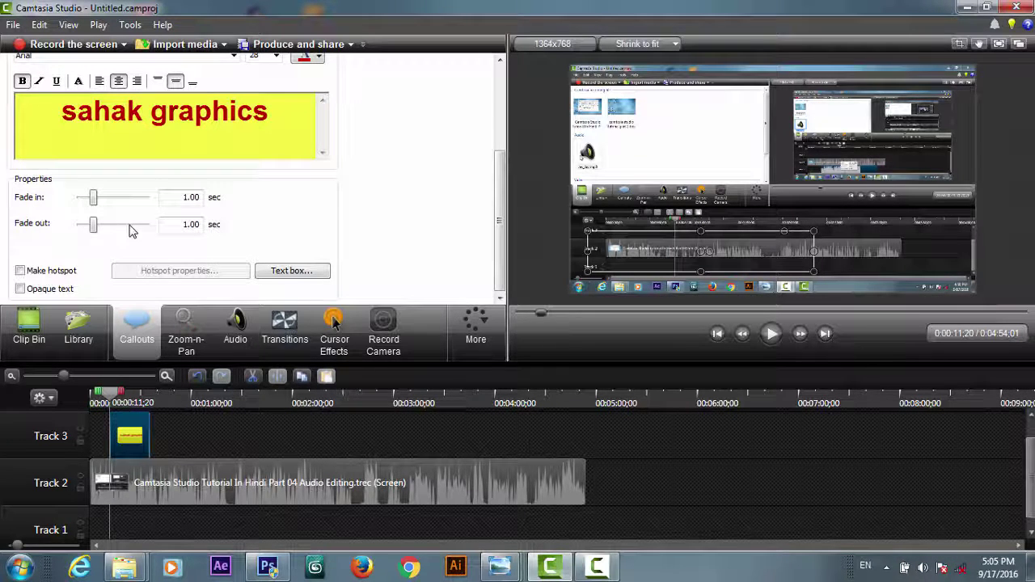
Preview the callout's fade-in at its start and its fade-out at its end
{"action": "key", "text": "space"}
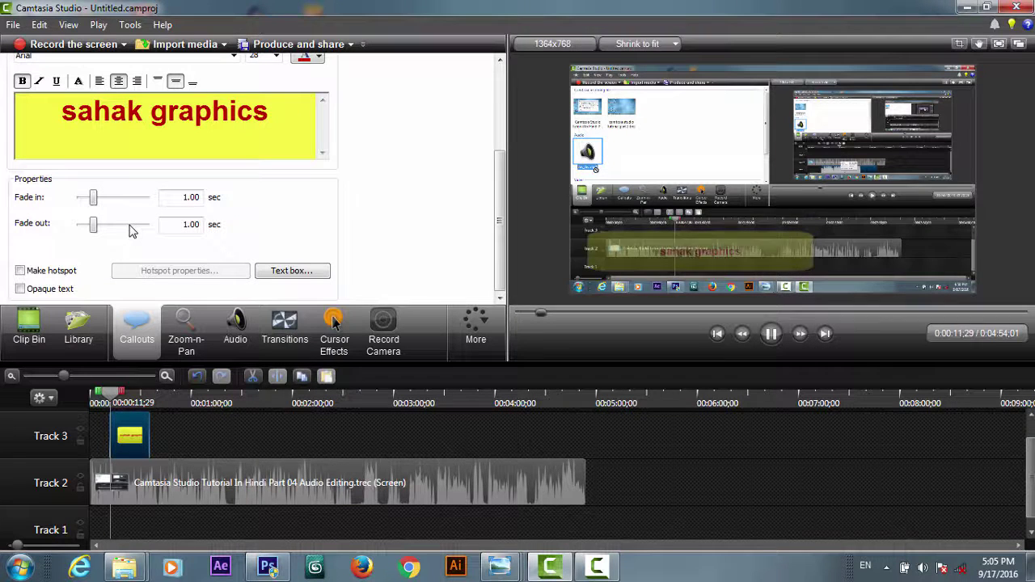
{"action": "key", "text": "space"}
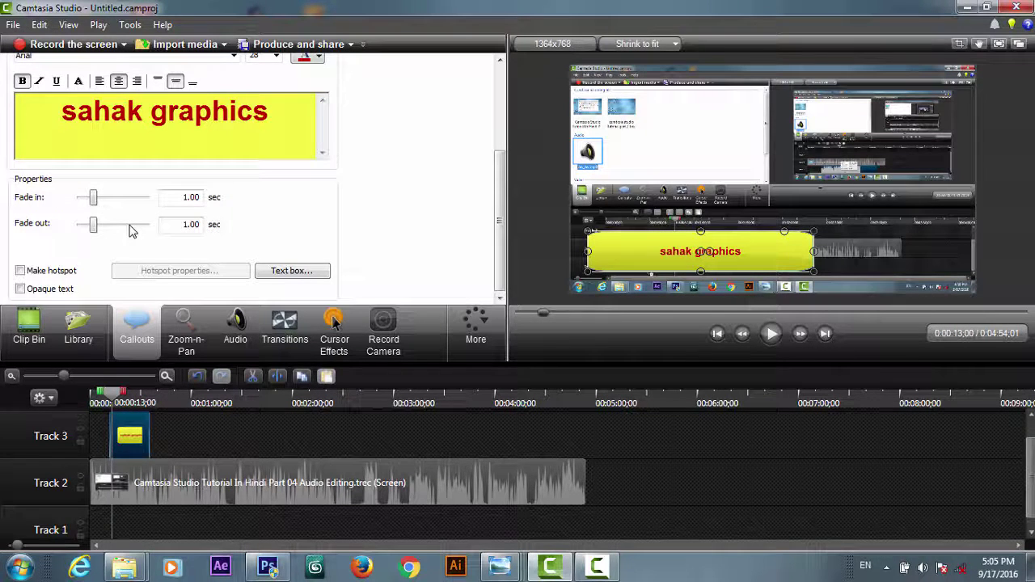
{"action": "left_click_drag", "start_coordinate": [114, 401], "coordinate": [119, 401]}
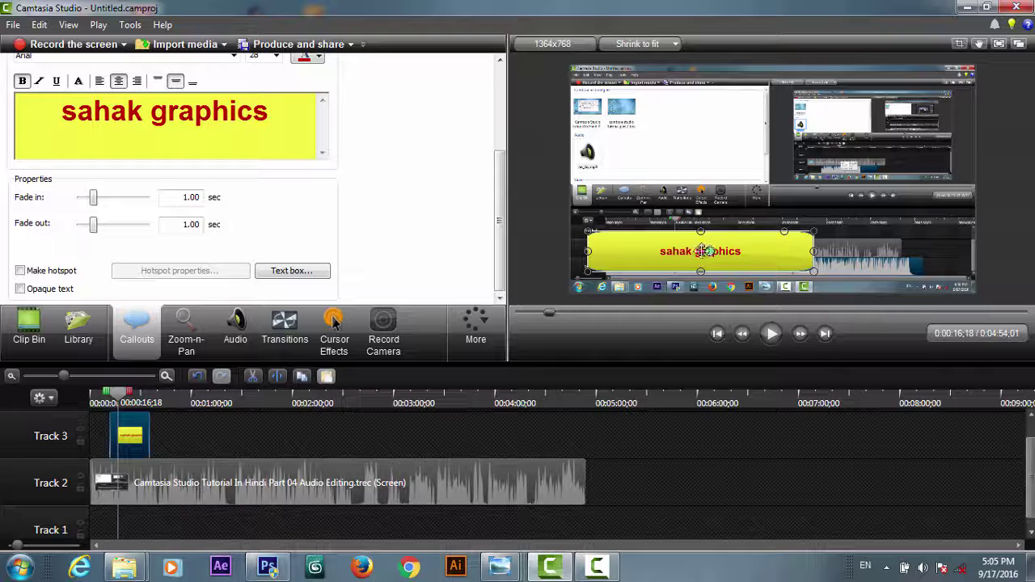
{"action": "left_click_drag", "start_coordinate": [121, 402], "coordinate": [145, 407]}
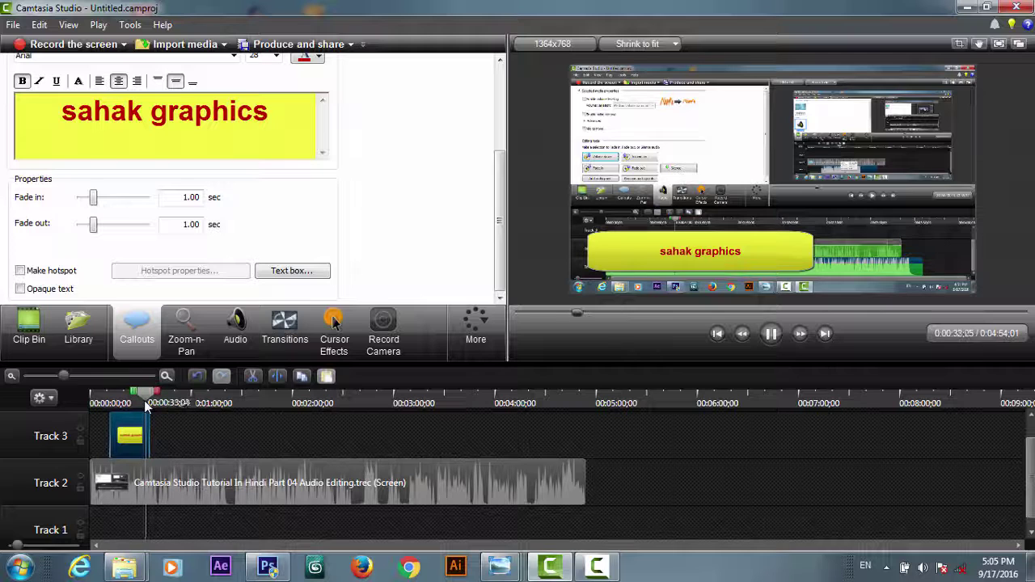
{"action": "key", "text": "space"}
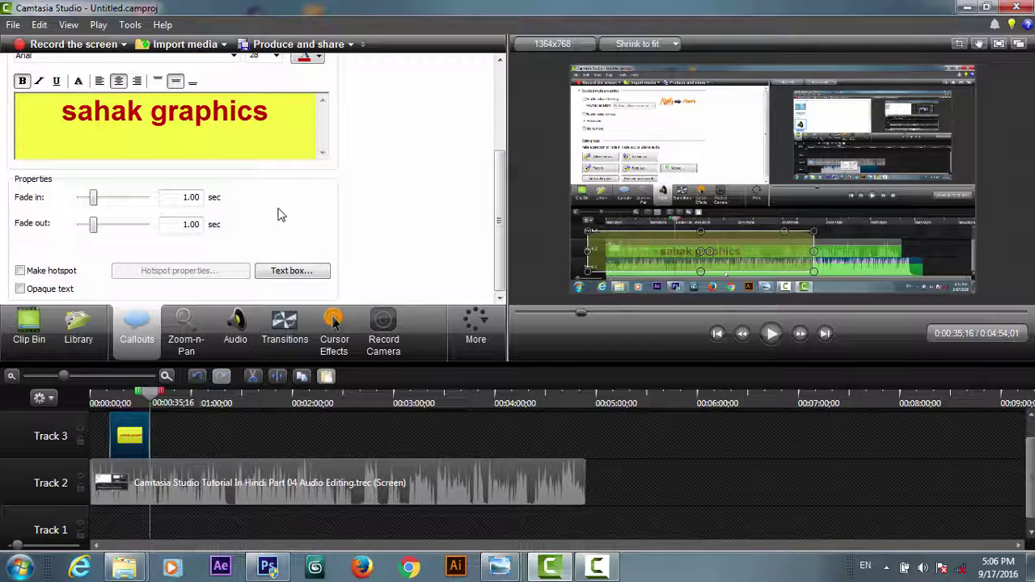
{"action": "left_click", "coordinate": [298, 273]}
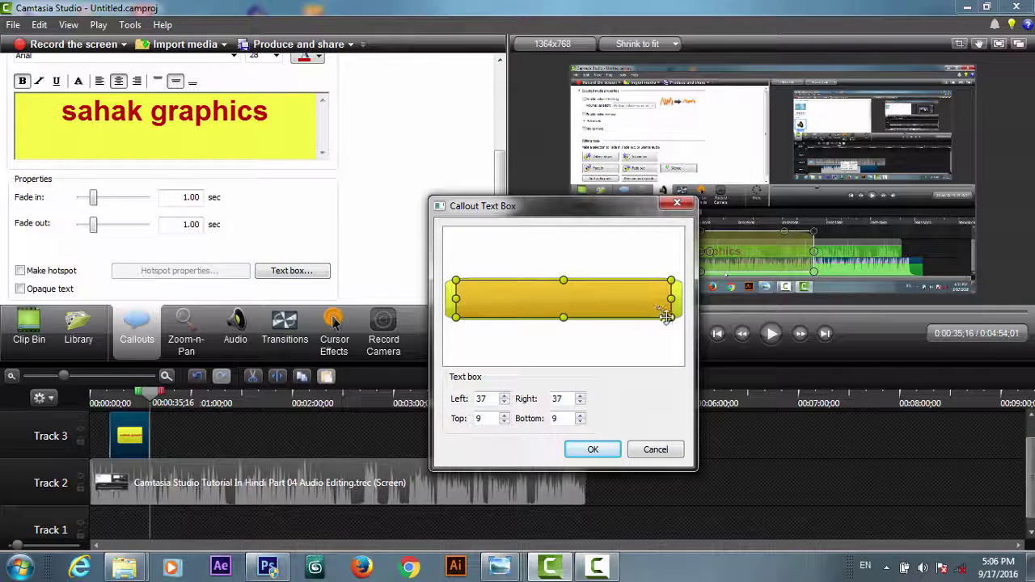
{"action": "left_click_drag", "start_coordinate": [663, 315], "coordinate": [607, 330]}
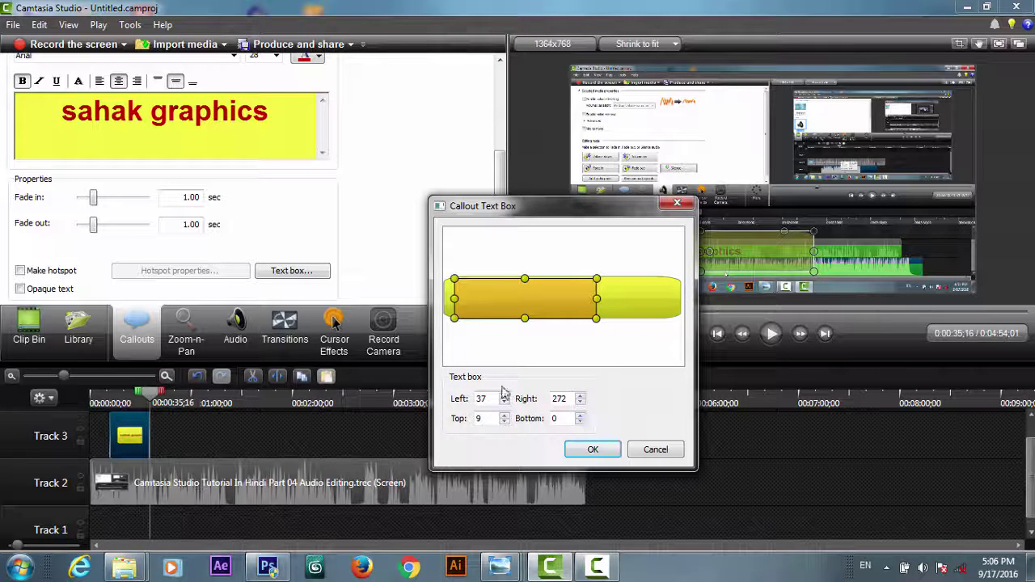
{"action": "left_click", "coordinate": [642, 450]}
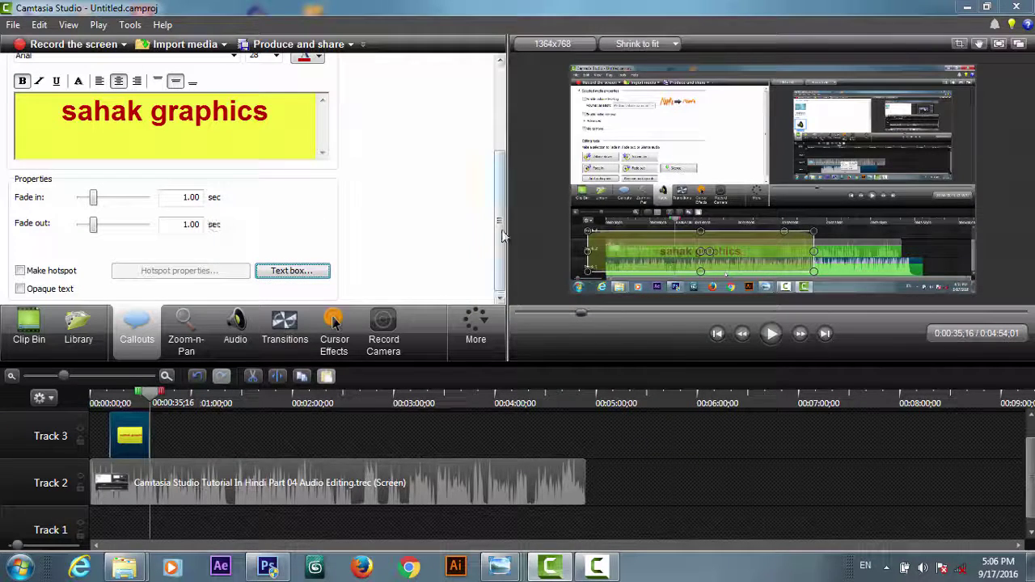
Move the banner callout across to the lower-right part of the video frame
{"action": "left_click_drag", "start_coordinate": [501, 234], "coordinate": [498, 256]}
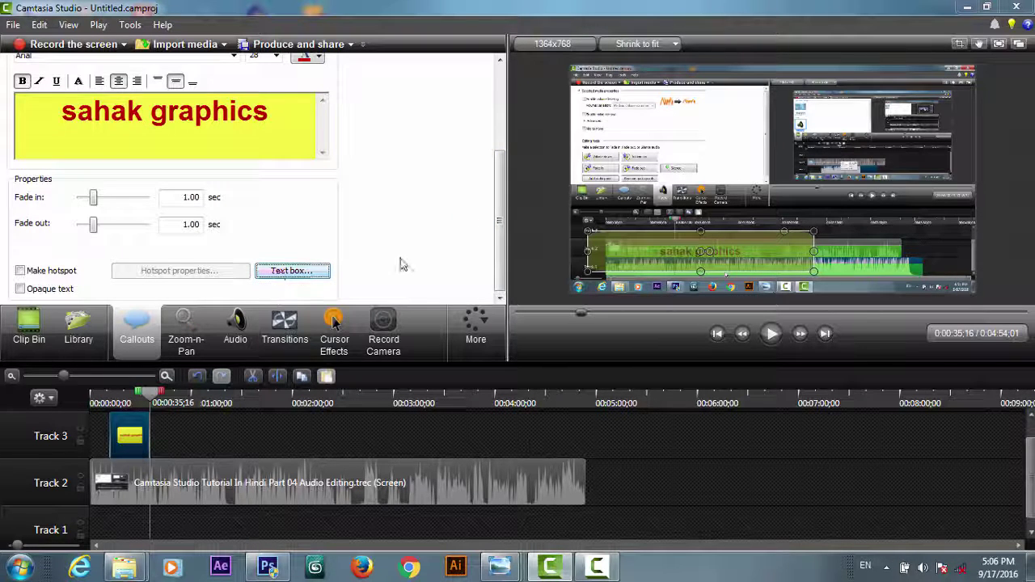
{"action": "left_click_drag", "start_coordinate": [501, 263], "coordinate": [508, 167]}
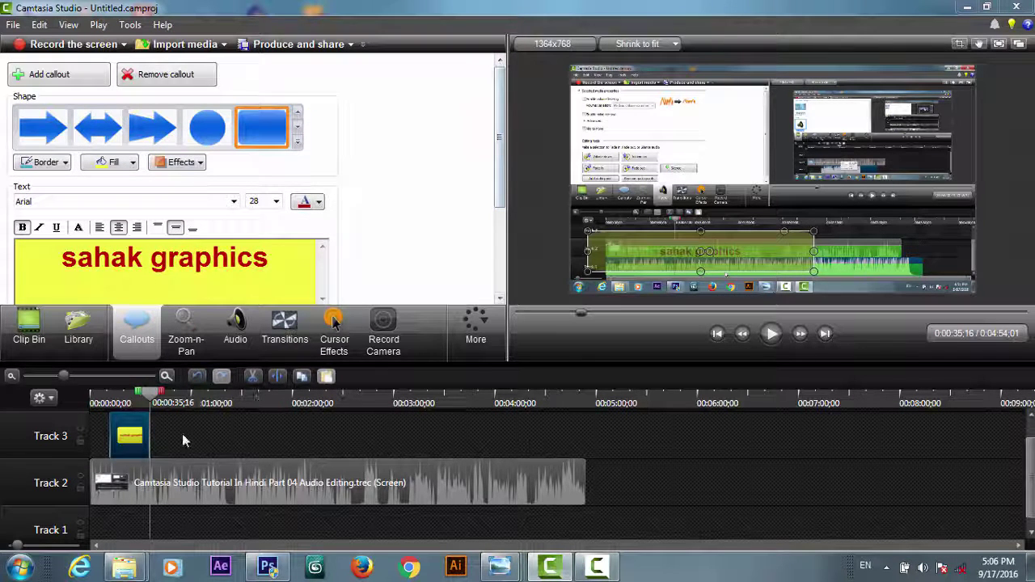
{"action": "left_click_drag", "start_coordinate": [641, 253], "coordinate": [778, 248]}
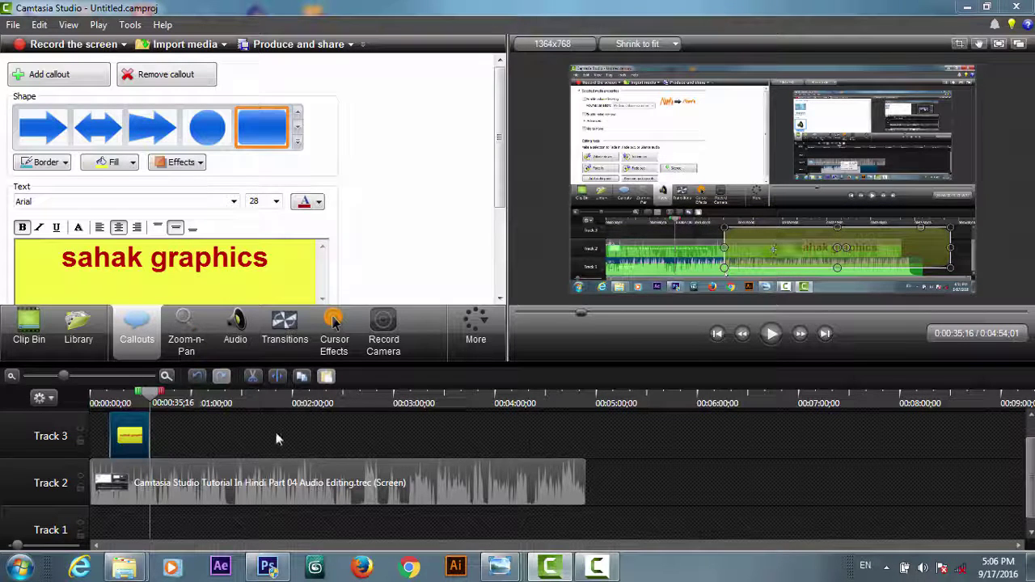
Change the callout's shape to the circle and add a second, circular callout at 0:02:19;13, placed in the upper-right part of the video
{"action": "left_click_drag", "start_coordinate": [184, 411], "coordinate": [328, 418]}
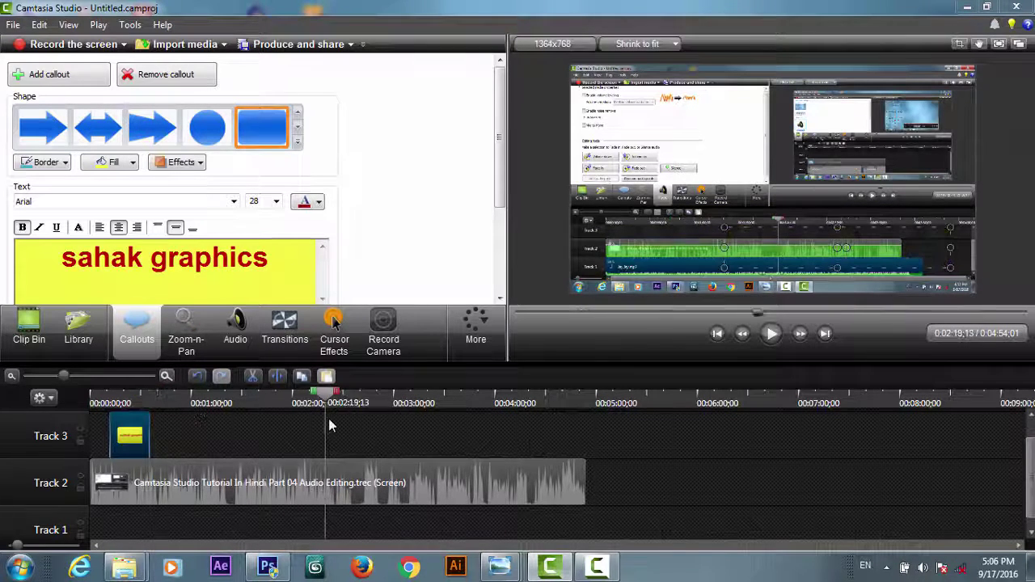
{"action": "left_click", "coordinate": [207, 131]}
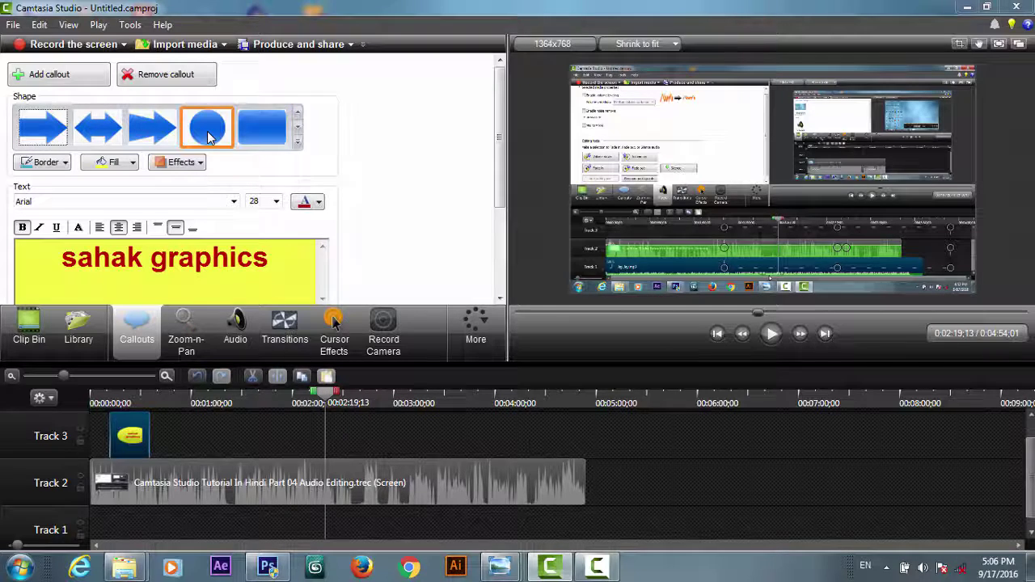
{"action": "left_click", "coordinate": [208, 136]}
{"action": "left_click", "coordinate": [752, 186]}
{"action": "left_click_drag", "start_coordinate": [753, 186], "coordinate": [927, 168]}
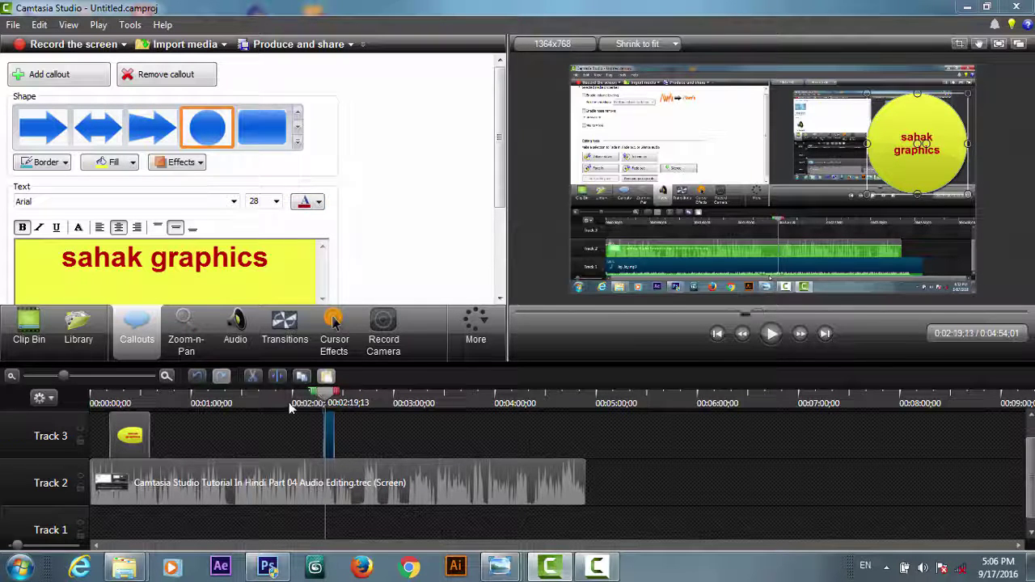
Return to 0:02:19;13 on the timeline and remove the fill from the circular callout
{"action": "left_click", "coordinate": [240, 402]}
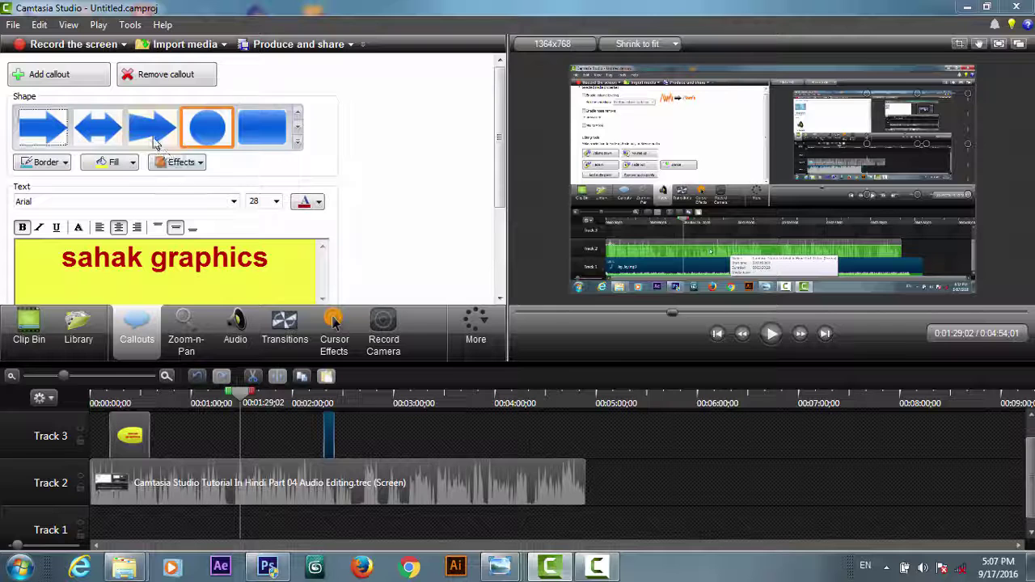
{"action": "left_click", "coordinate": [351, 402]}
{"action": "left_click_drag", "start_coordinate": [351, 402], "coordinate": [326, 406]}
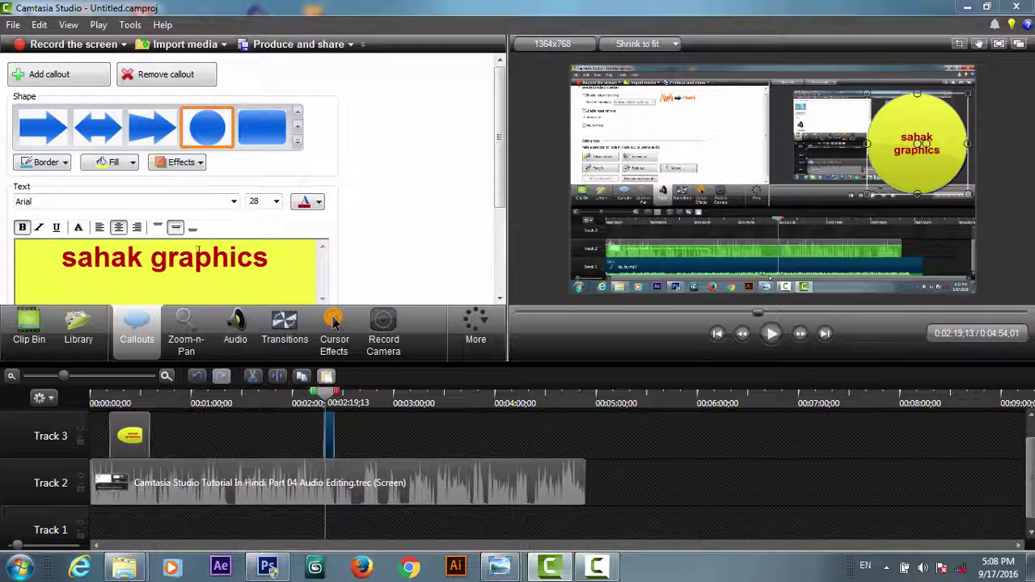
{"action": "left_click", "coordinate": [121, 161]}
{"action": "left_click", "coordinate": [107, 285]}
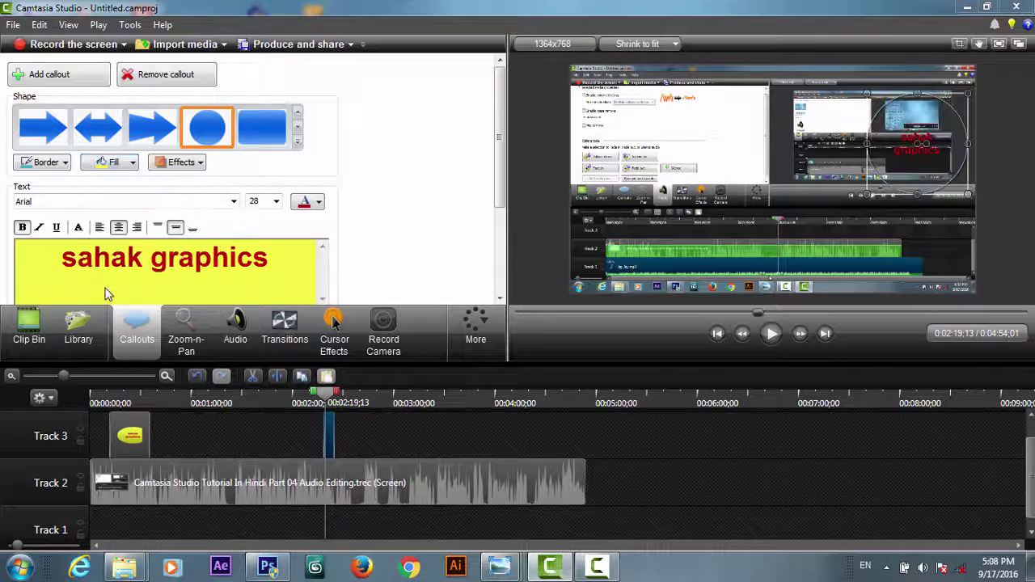